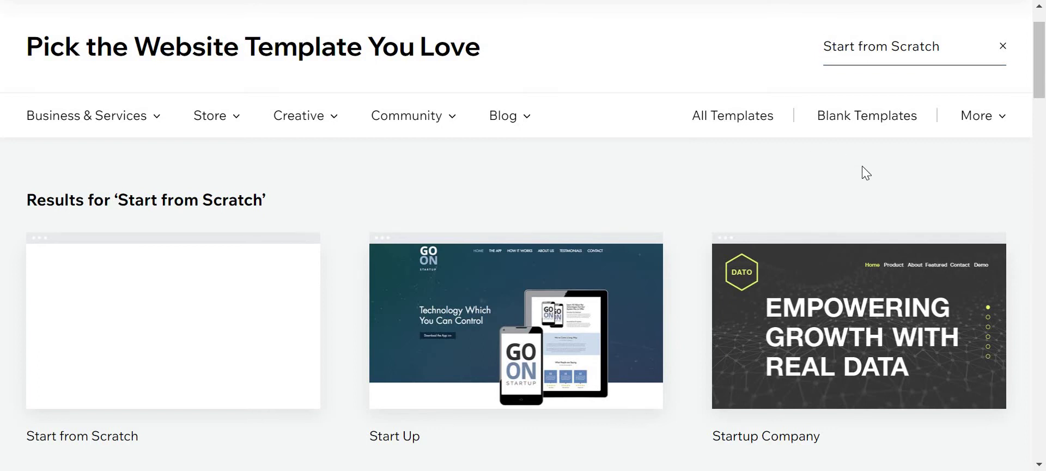
# Open the blank 'Start from Scratch' template in the editor
pyautogui.moveTo(180, 314)
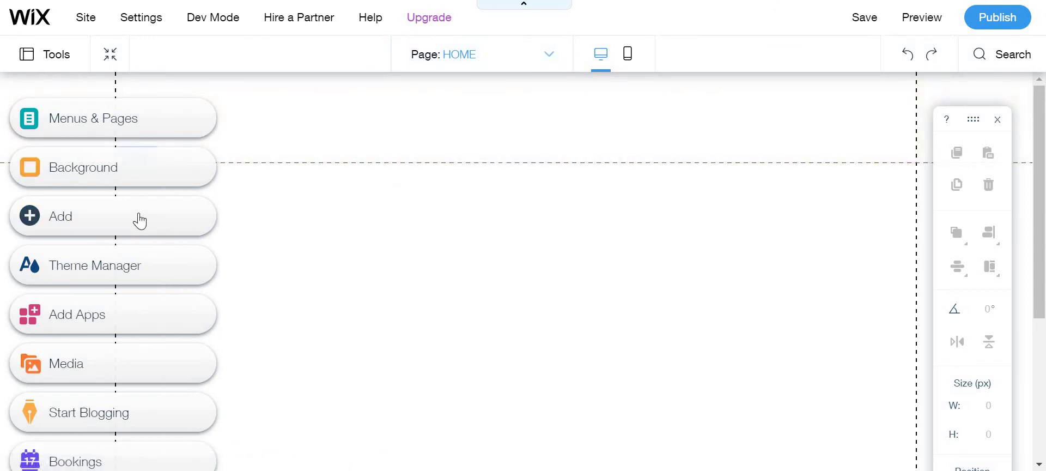
# Search the Add panel for 'Menu' and browse down to the red vertical menu presets
pyautogui.click(140, 220)
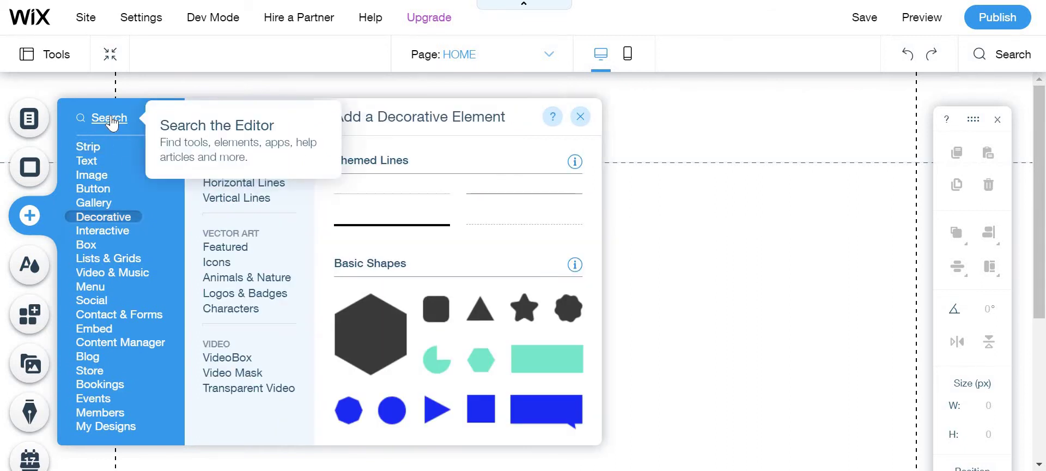
pyautogui.click(110, 119)
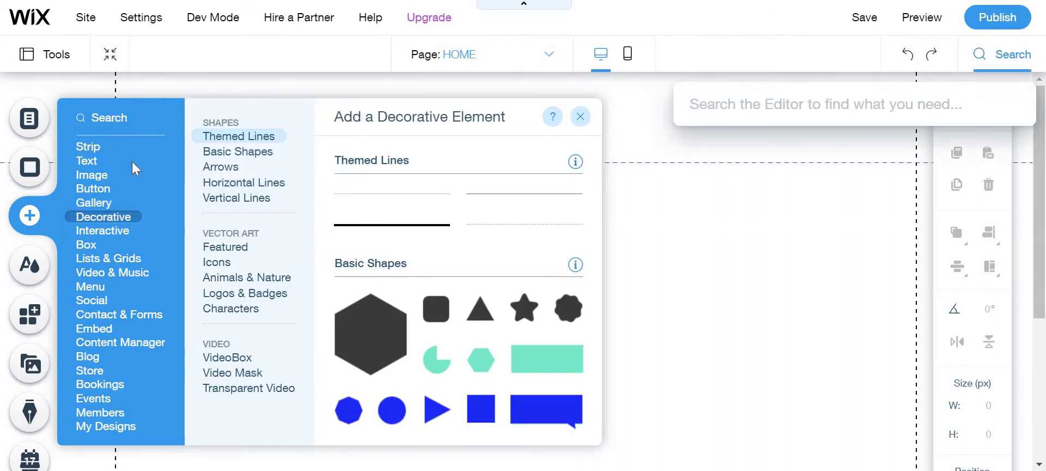
pyautogui.write('Menu')
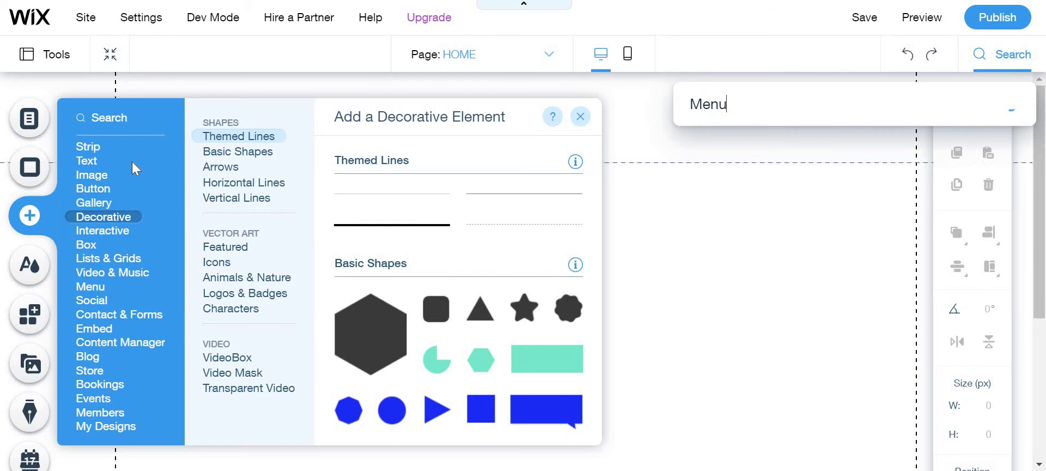
pyautogui.click(812, 187)
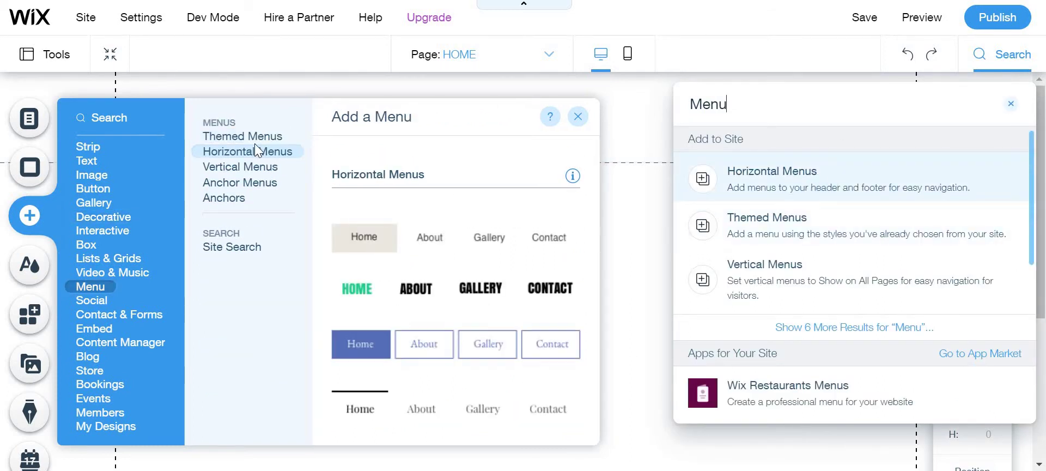
pyautogui.click(267, 170)
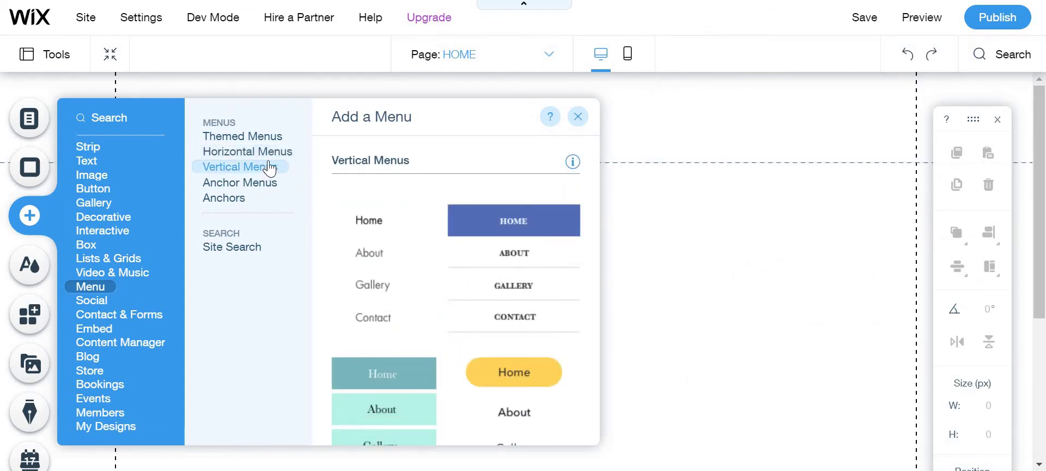
pyautogui.scroll(-5, 545, 243)
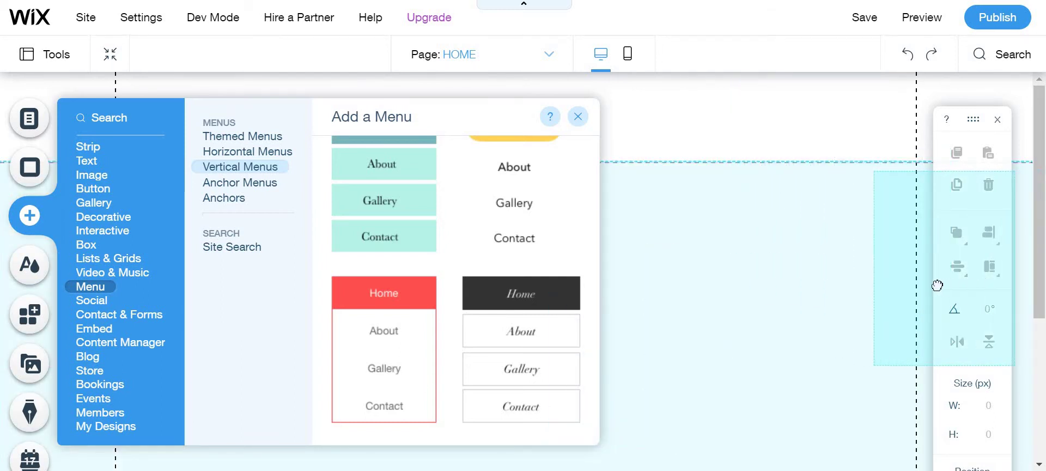
# Place the red vertical menu in the header's top-left, shrunk to 77 × 66 px
pyautogui.moveTo(939, 285); pyautogui.dragTo(967, 297)
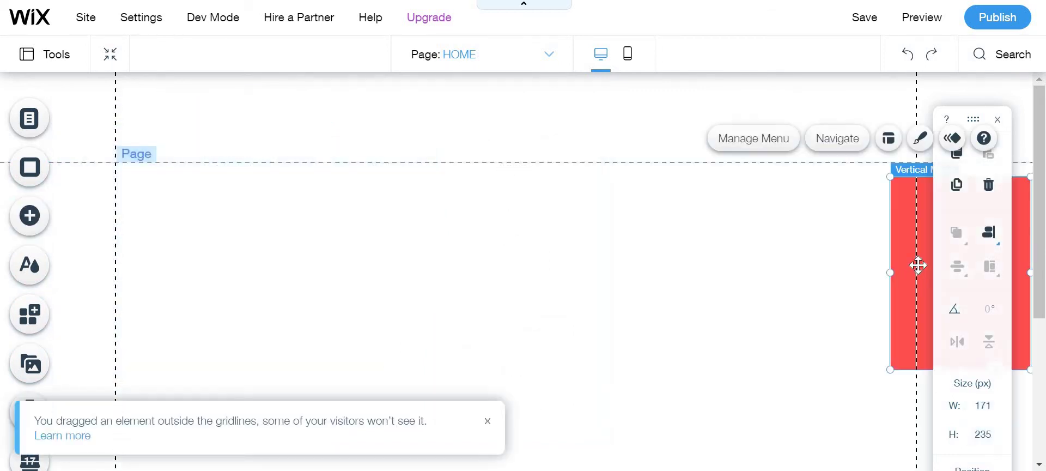
pyautogui.moveTo(918, 266); pyautogui.dragTo(195, 219)
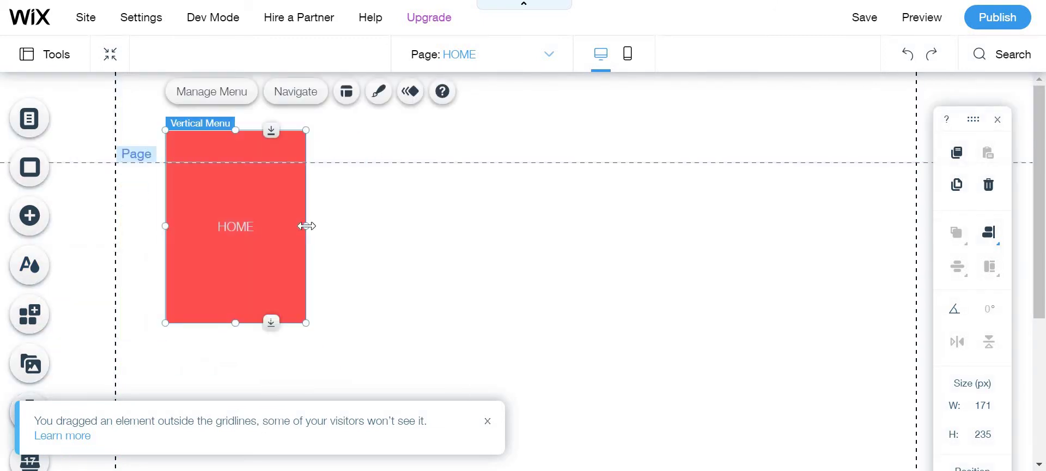
pyautogui.moveTo(280, 226); pyautogui.dragTo(220, 227)
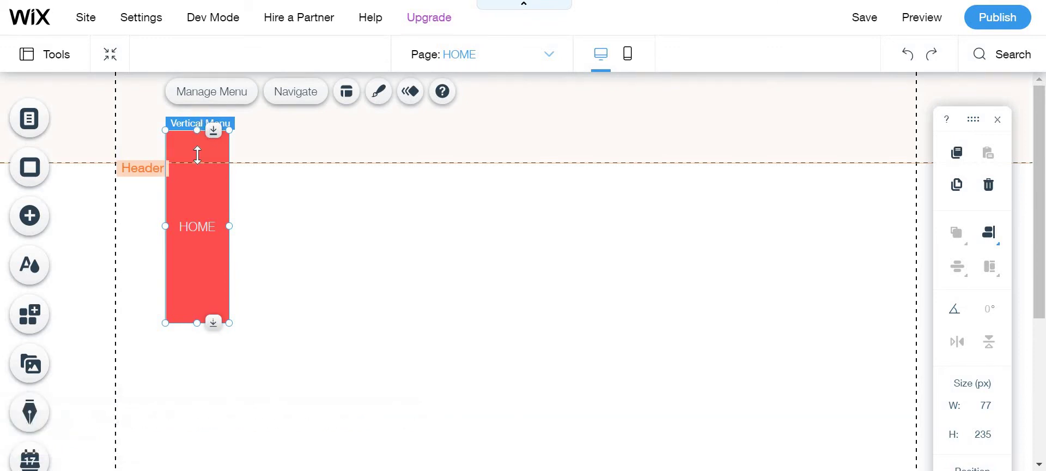
pyautogui.moveTo(197, 155); pyautogui.dragTo(229, 262)
pyautogui.moveTo(210, 292); pyautogui.dragTo(159, 188)
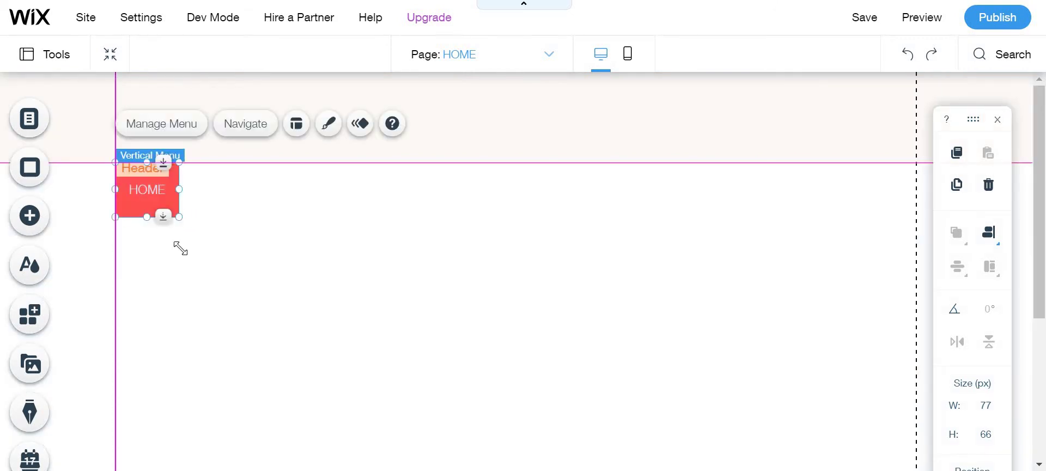
# Add a second page named 'New Page' through Manage Pages
pyautogui.click(187, 264)
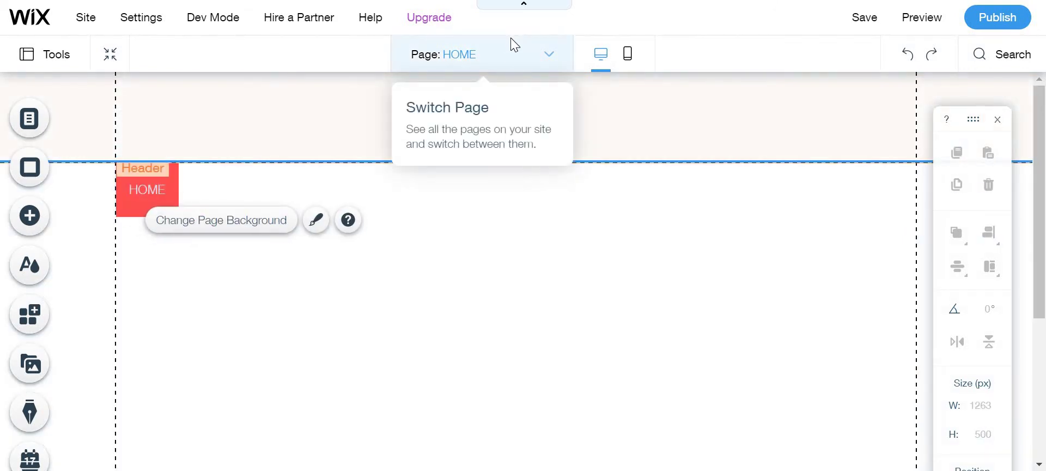
pyautogui.click(494, 61)
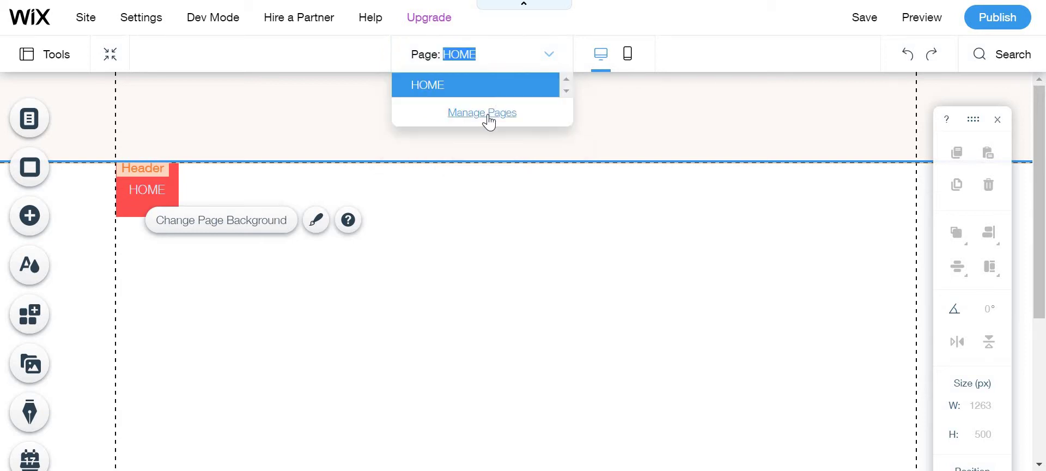
pyautogui.click(489, 114)
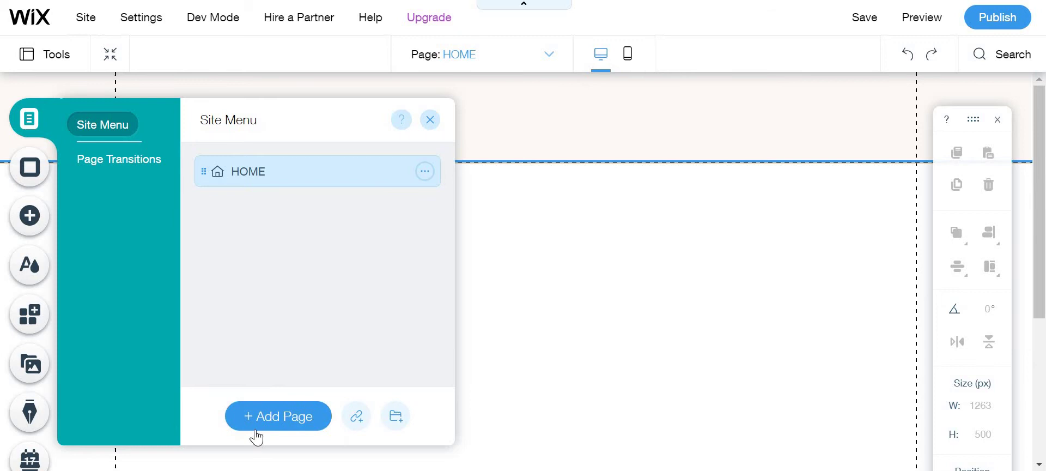
pyautogui.click(307, 412)
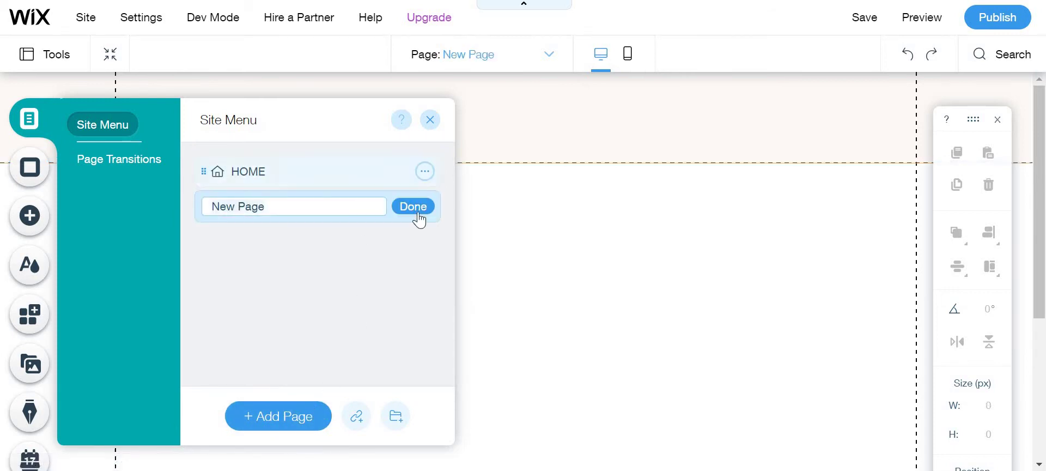
pyautogui.click(419, 211)
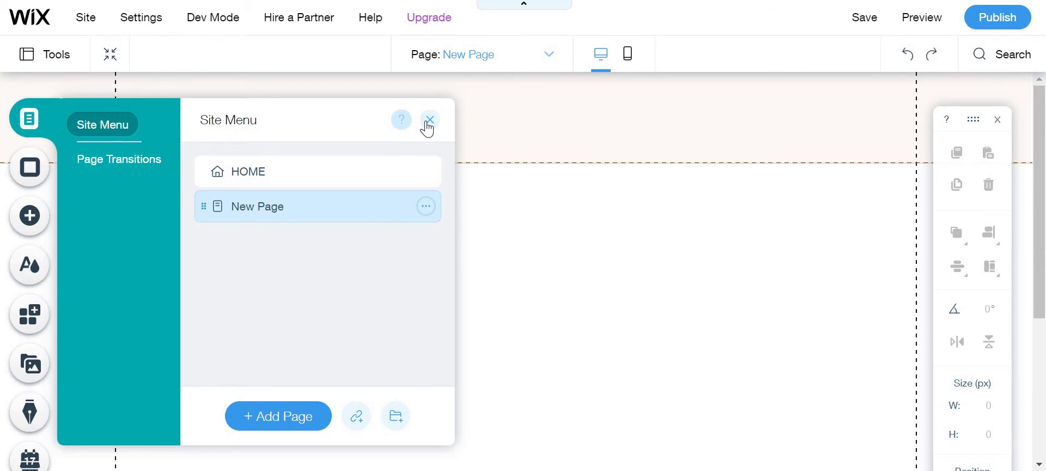
pyautogui.click(427, 123)
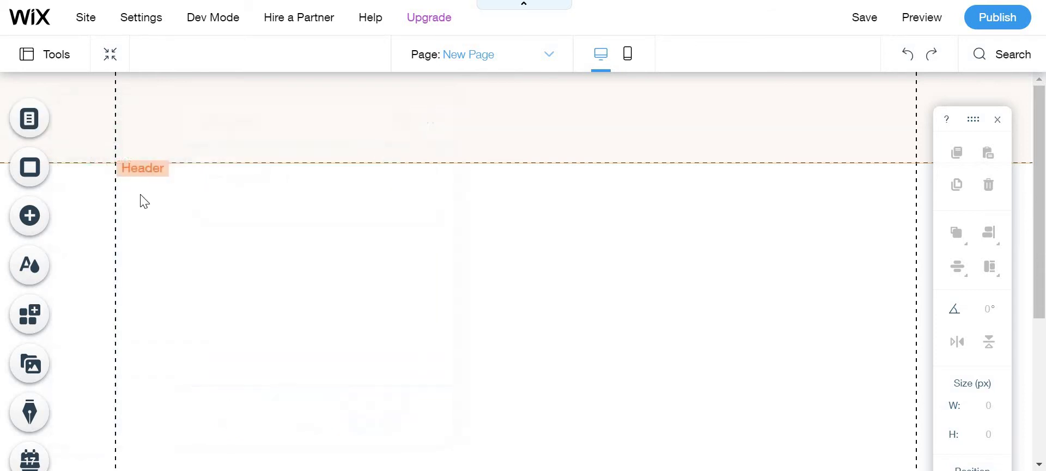
# Search the App Market for 'Wix' and add the Wix Hotels app to the site
pyautogui.click(45, 315)
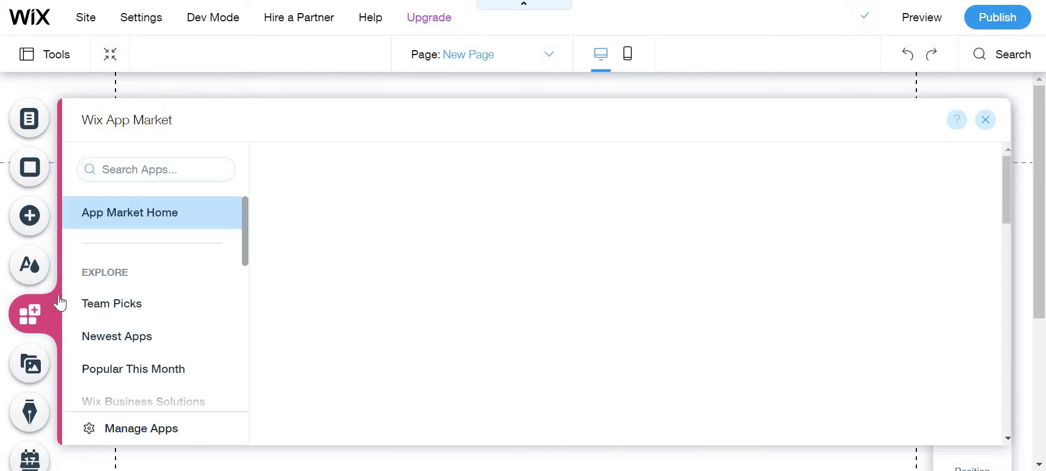
pyautogui.click(481, 271)
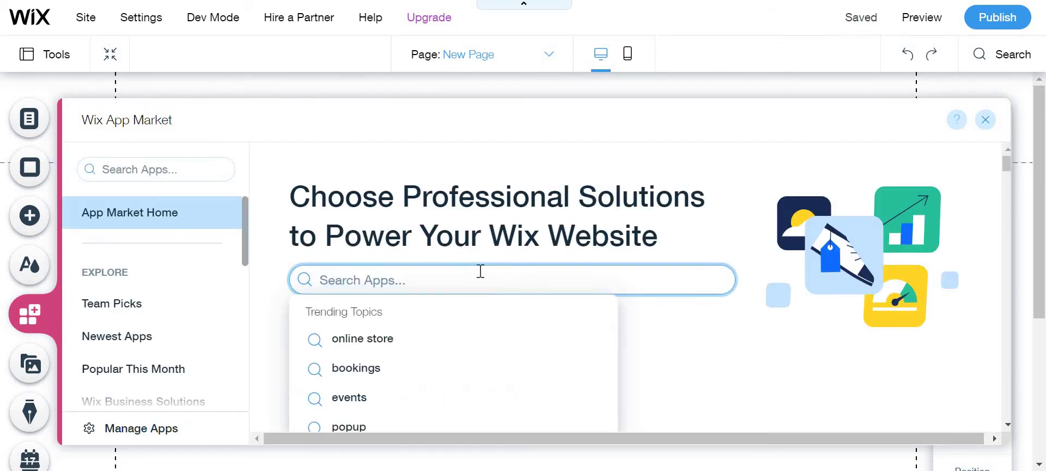
pyautogui.write('Wix')
pyautogui.press('Return')
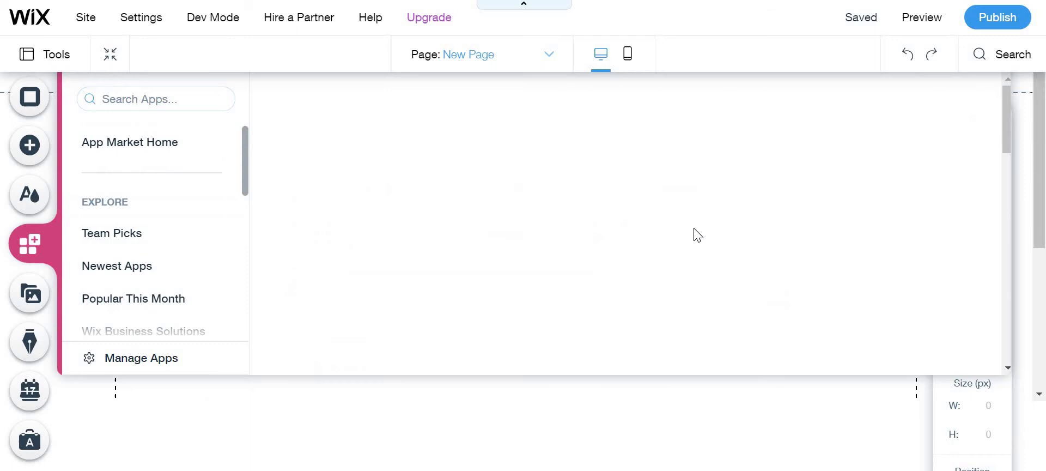
pyautogui.scroll(-2, 740, 173)
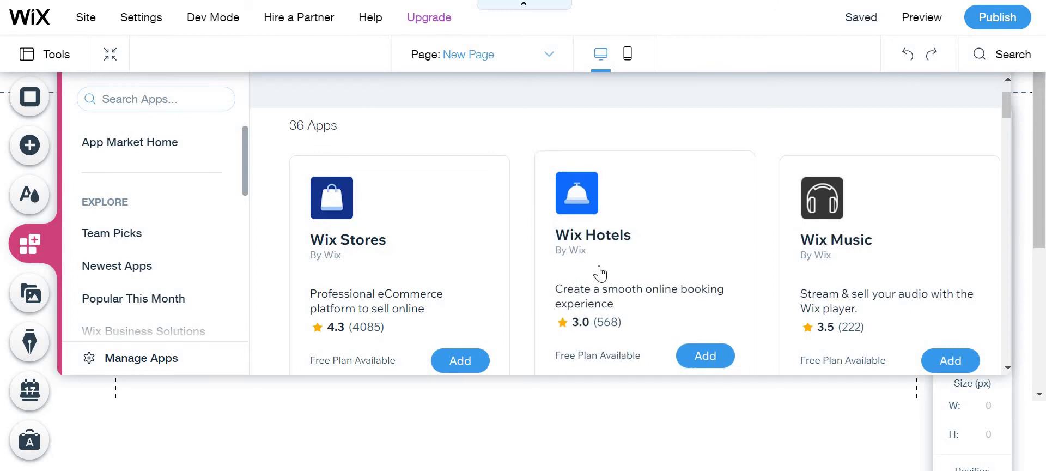
pyautogui.scroll(-1, 600, 273)
pyautogui.scroll(1, 600, 274)
pyautogui.click(709, 357)
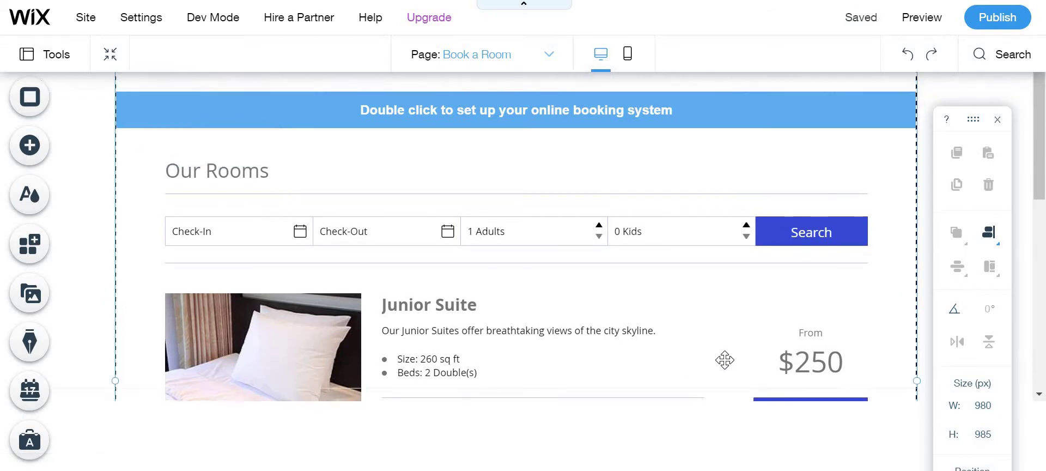
# Scroll through the rooms: Junior Suite $250, Standard Room $150, Superior Room $350
pyautogui.scroll(-3, 725, 360)
pyautogui.scroll(-4, 724, 360)
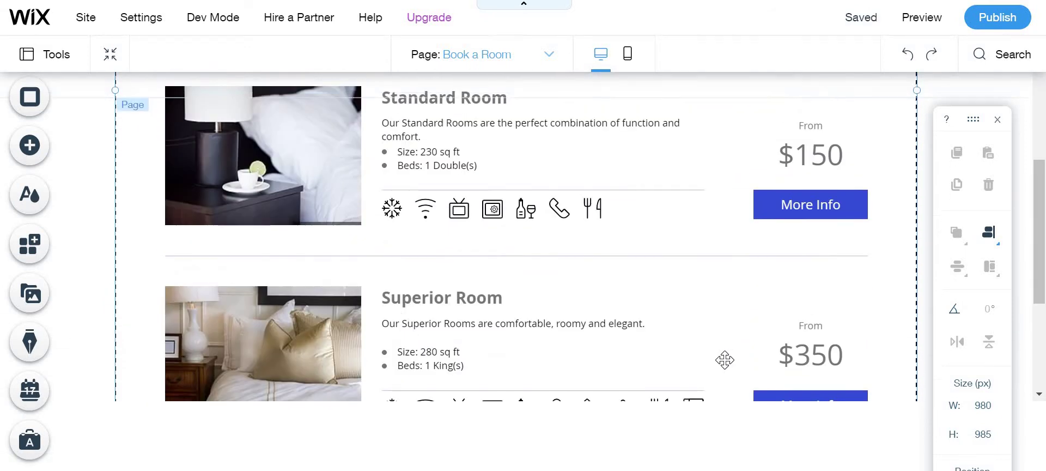
pyautogui.scroll(8, 725, 360)
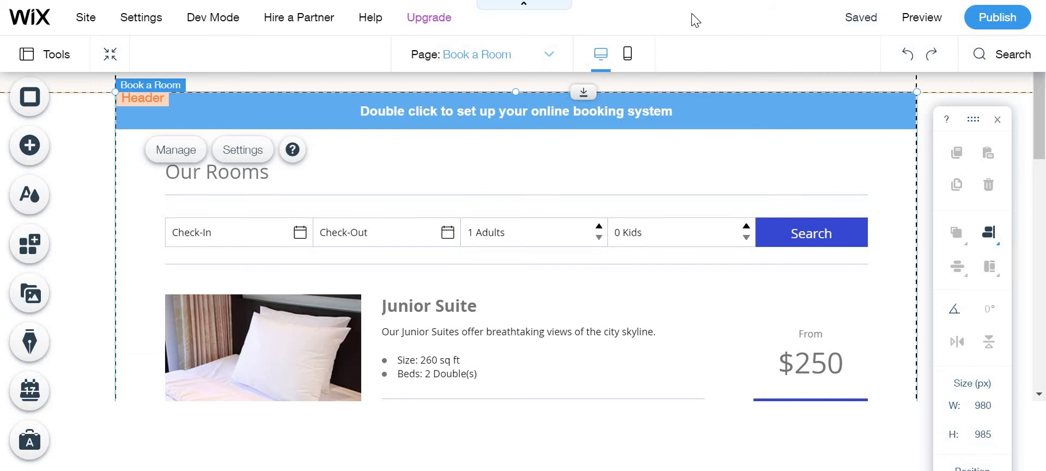
# Delete the extra 'New Page' from the site
pyautogui.click(551, 55)
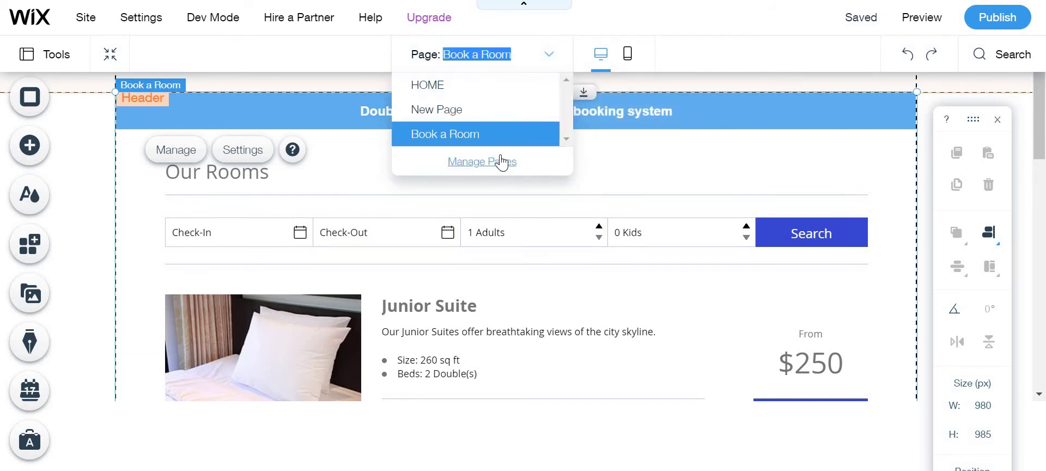
pyautogui.click(493, 160)
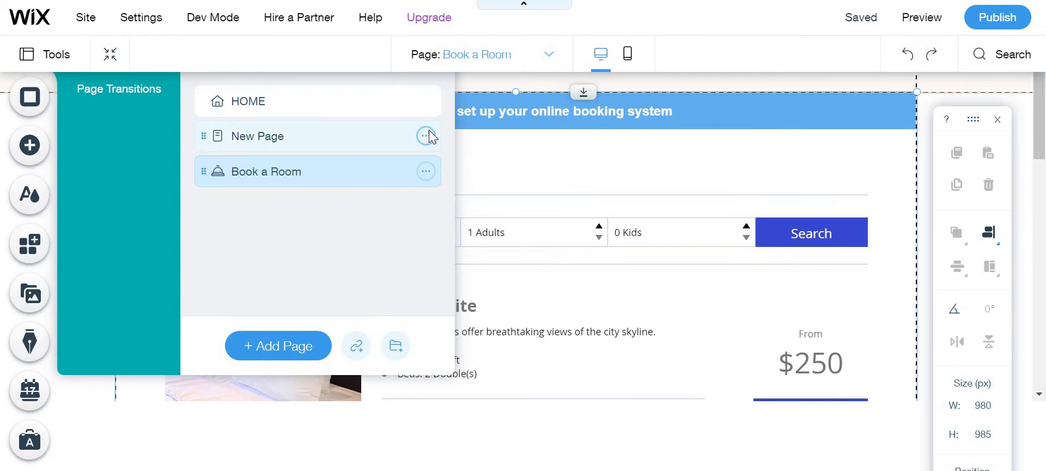
pyautogui.click(426, 135)
pyautogui.click(490, 343)
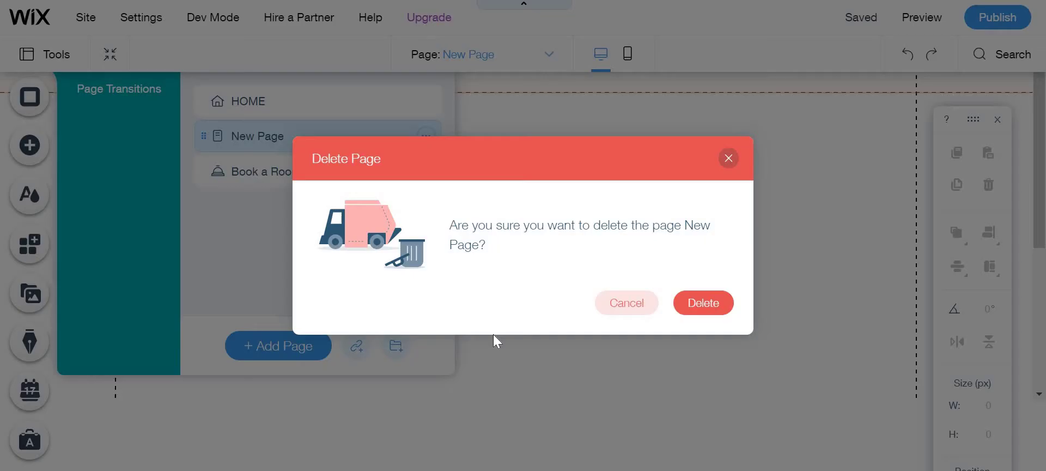
pyautogui.click(723, 301)
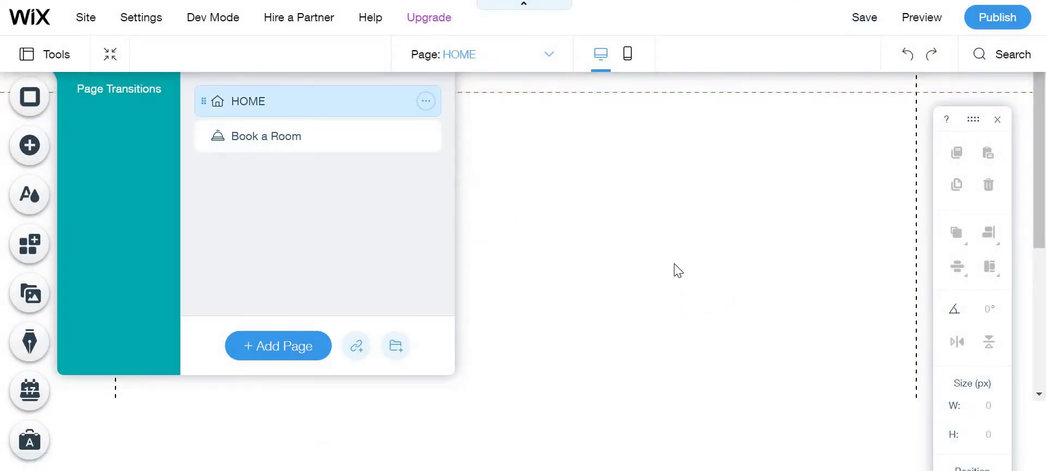
# Rename the Book a Room page to 'BOOK A ROOM' and return to HOME
pyautogui.click(374, 132)
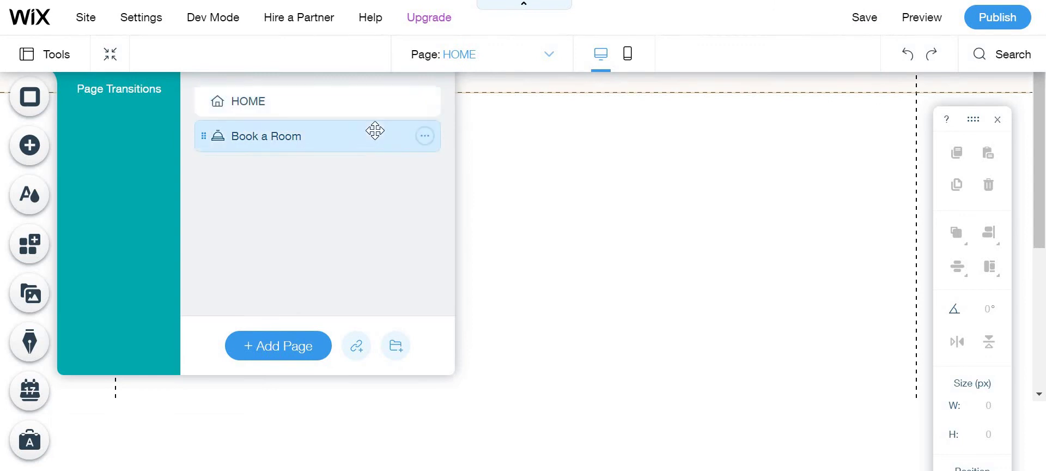
pyautogui.click(425, 136)
pyautogui.click(496, 223)
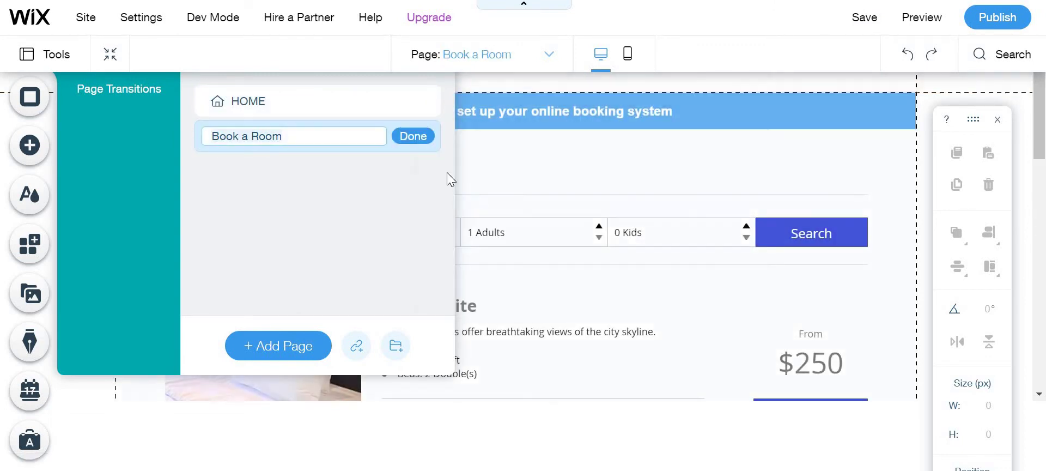
pyautogui.hotkey('ctrl', 'a')
pyautogui.press('BackSpace')
pyautogui.write('B')
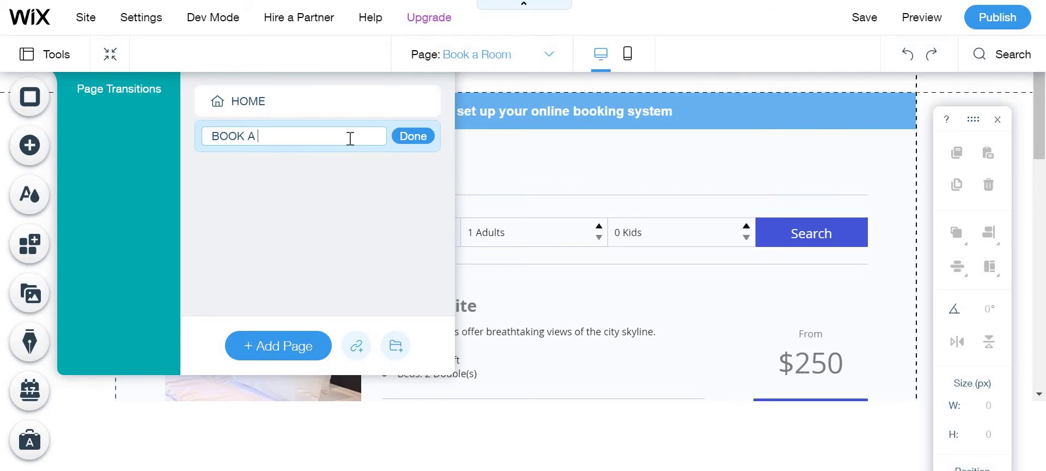
pyautogui.click(409, 140)
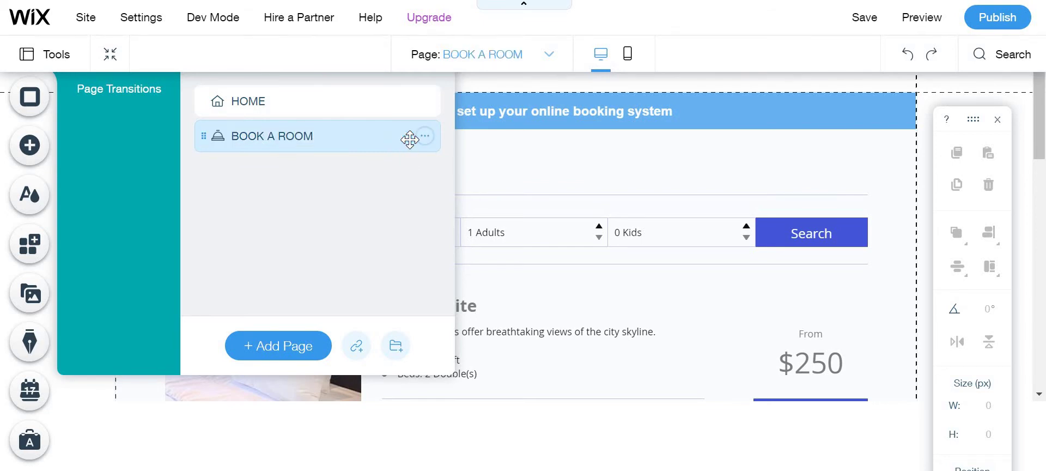
pyautogui.click(320, 98)
# Delete the red vertical HOME / BOOK A ROOM menu from the Home page header
pyautogui.click(723, 226)
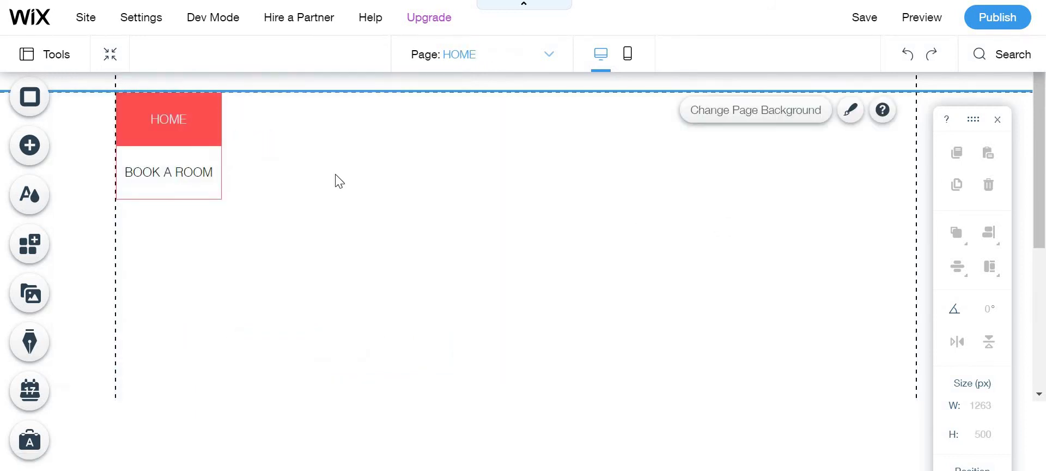
pyautogui.click(107, 174)
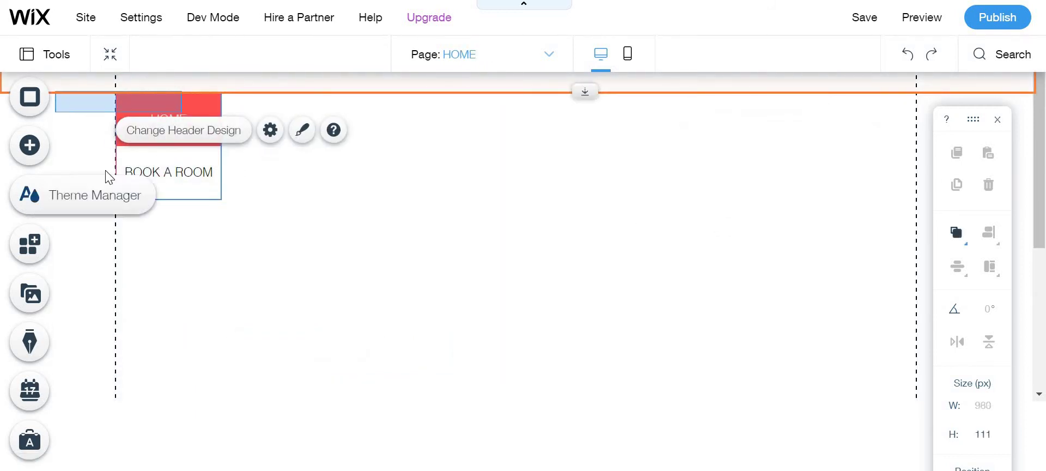
pyautogui.click(188, 168)
pyautogui.click(188, 168)
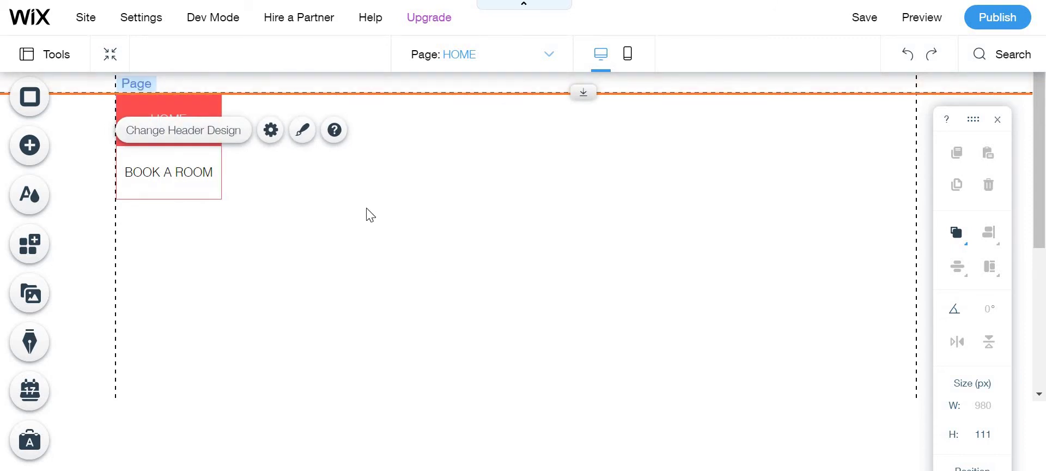
pyautogui.click(177, 164)
pyautogui.click(188, 164)
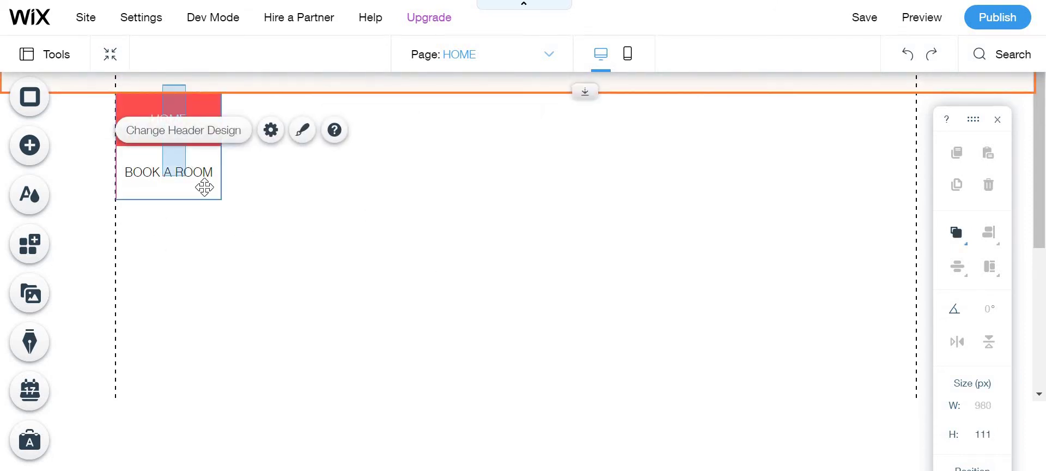
pyautogui.click(174, 174)
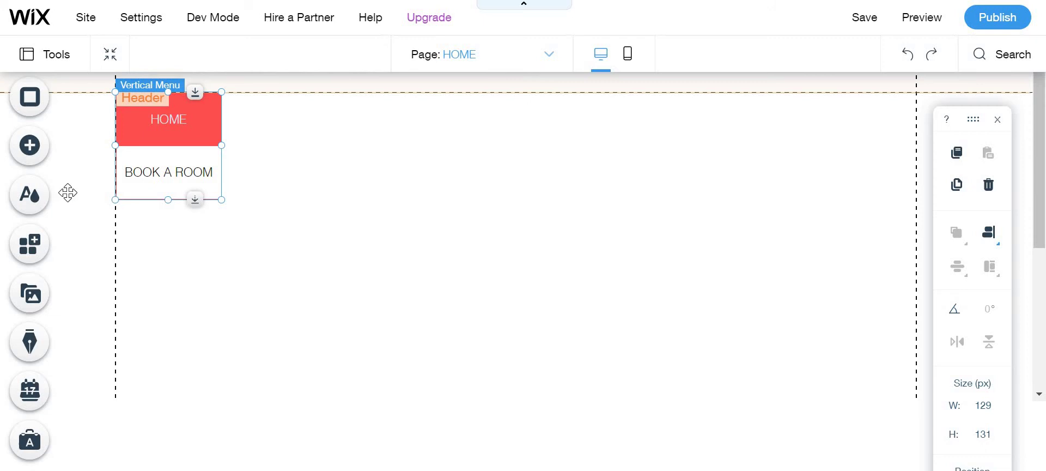
pyautogui.click(172, 163)
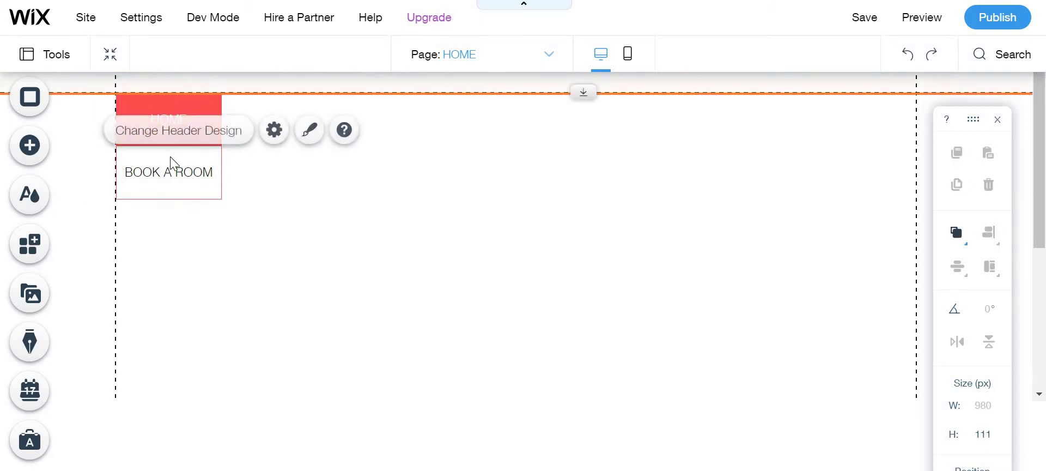
pyautogui.click(206, 184)
pyautogui.press('Delete')
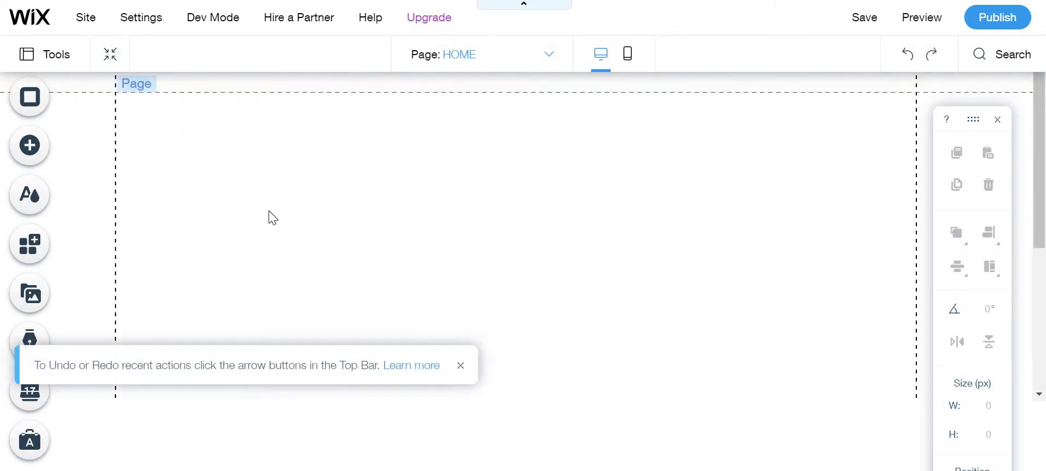
# Place the bold horizontal menu preset into the page header
pyautogui.click(29, 145)
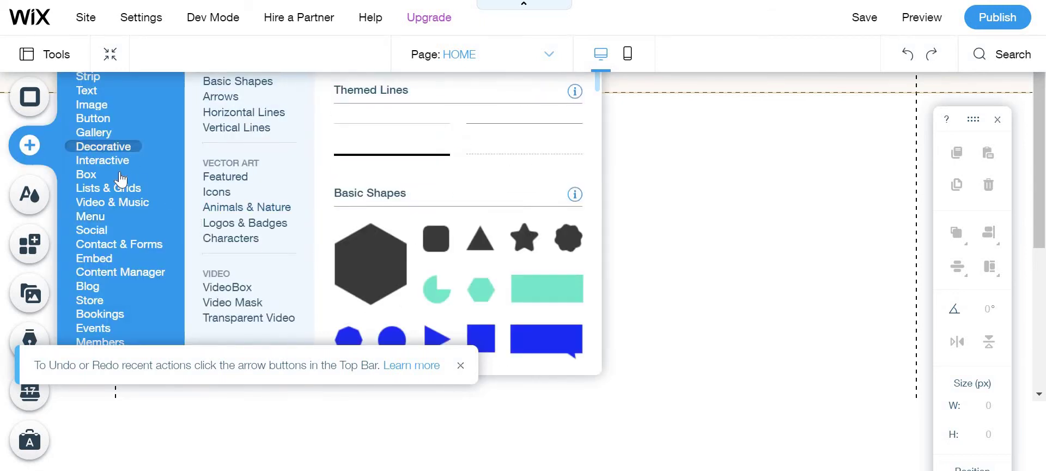
pyautogui.moveTo(101, 212)
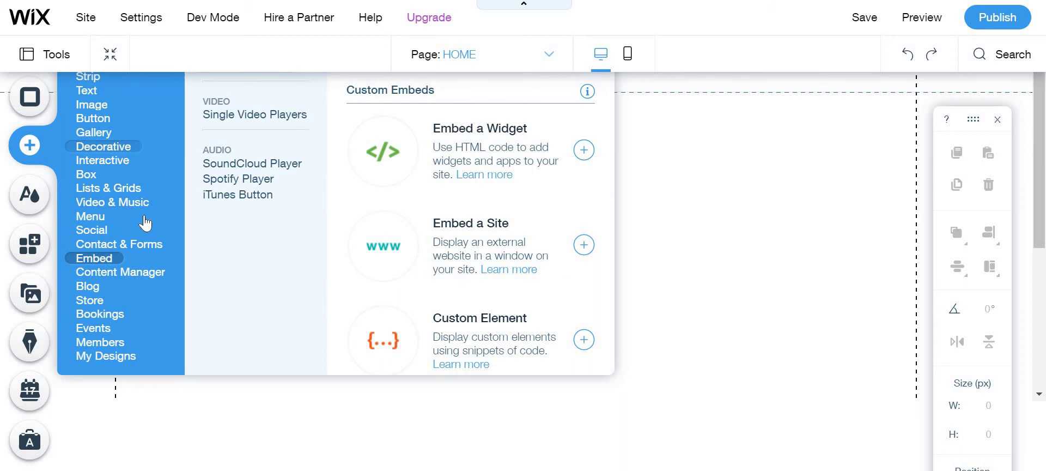
pyautogui.moveTo(81, 224)
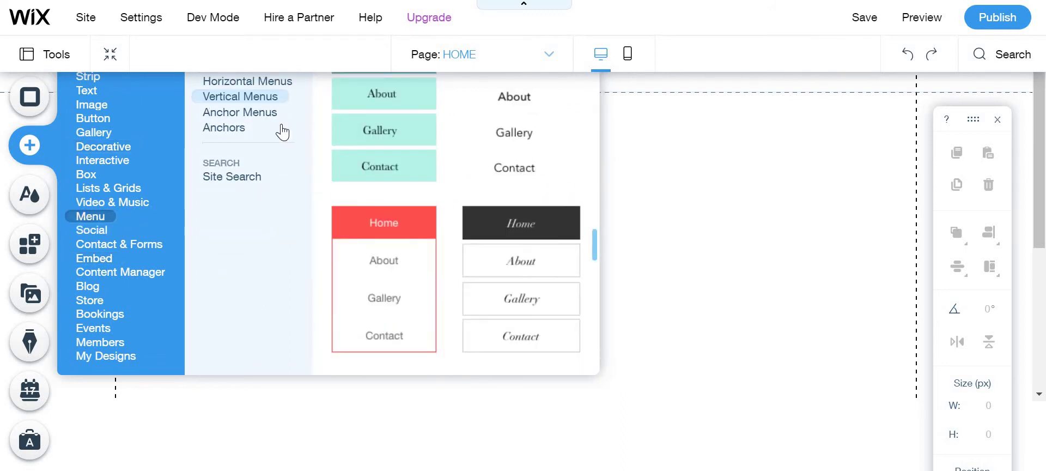
pyautogui.click(240, 115)
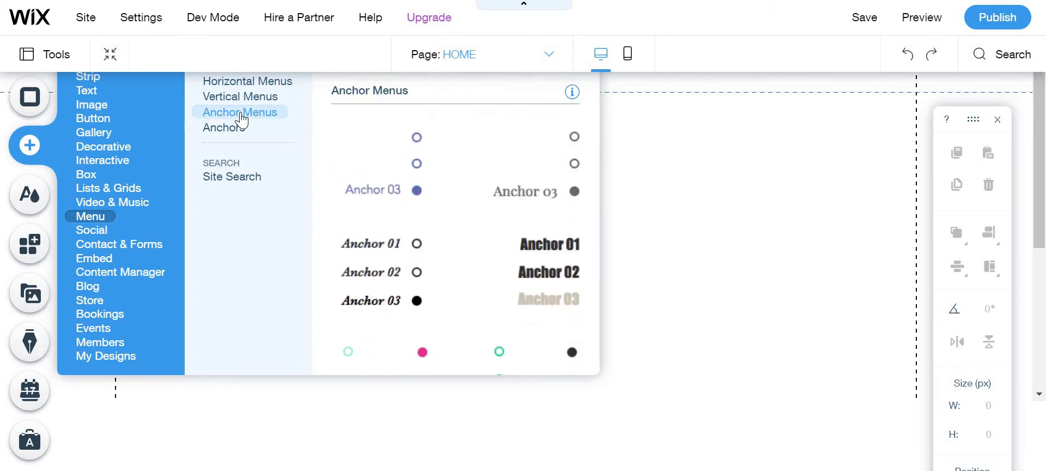
pyautogui.click(272, 84)
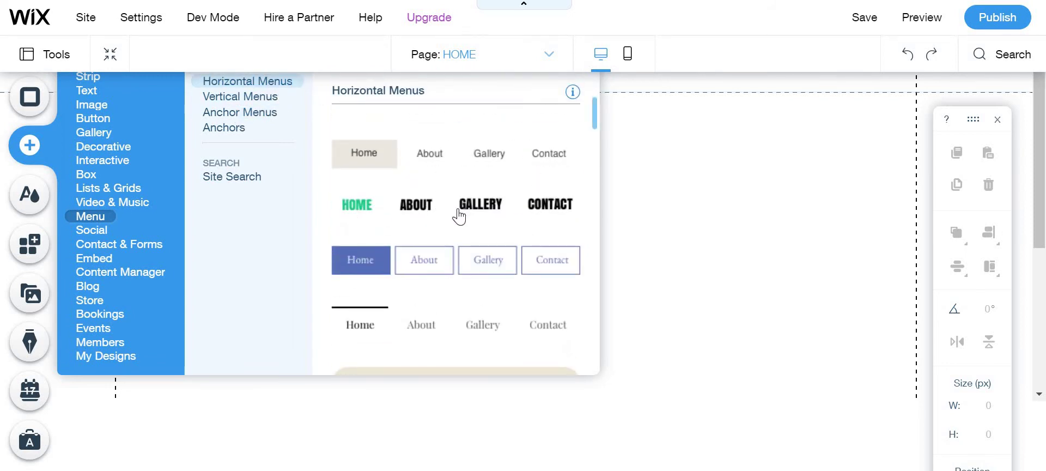
pyautogui.moveTo(563, 203); pyautogui.dragTo(656, 139)
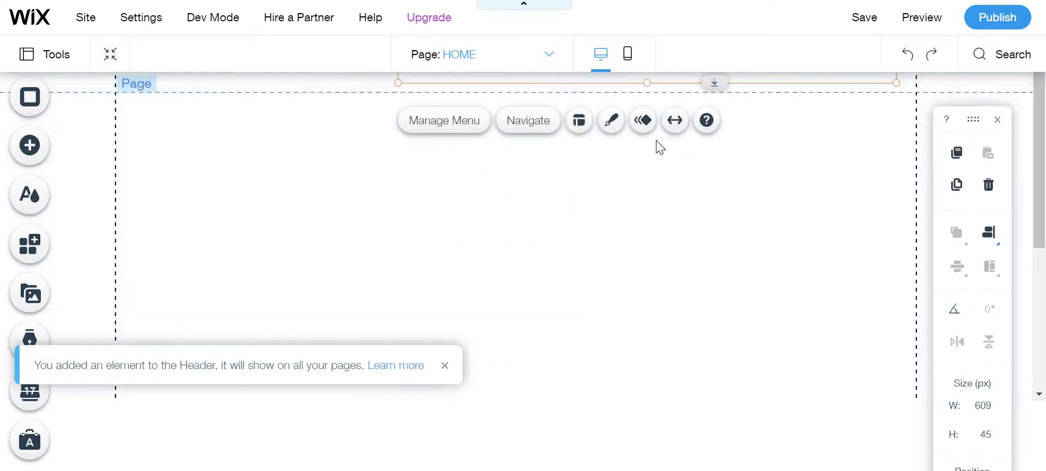
# Preview the site to check the HOME and BOOK A ROOM menu, then return to editing
pyautogui.click(943, 17)
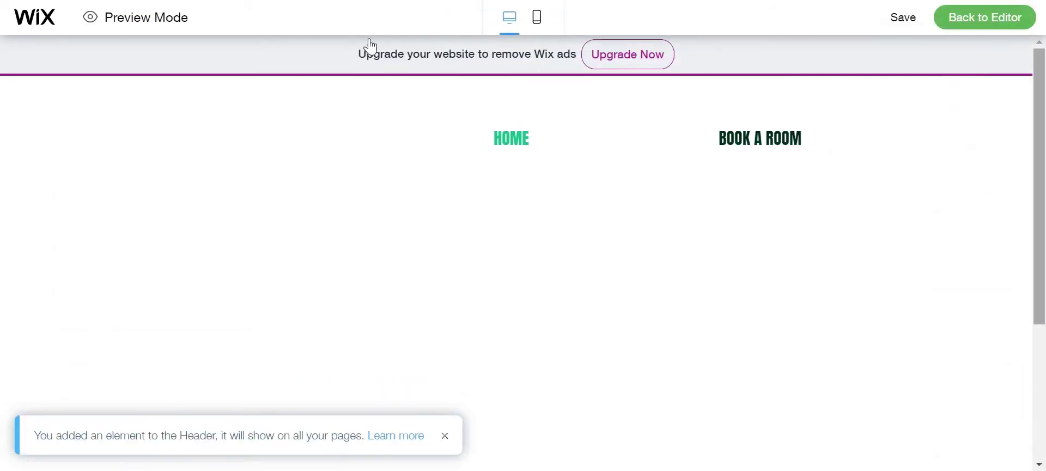
pyautogui.scroll(-2, 743, 235)
pyautogui.scroll(2, 789, 205)
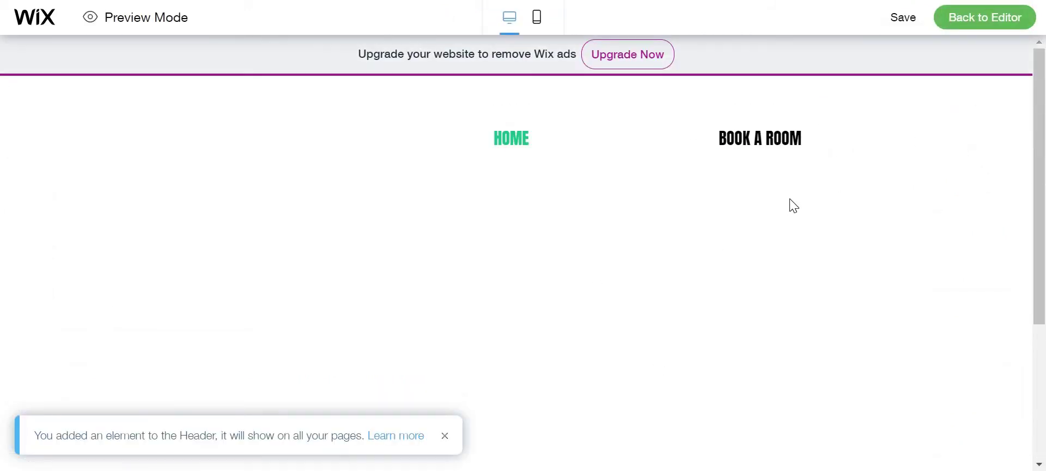
pyautogui.click(984, 20)
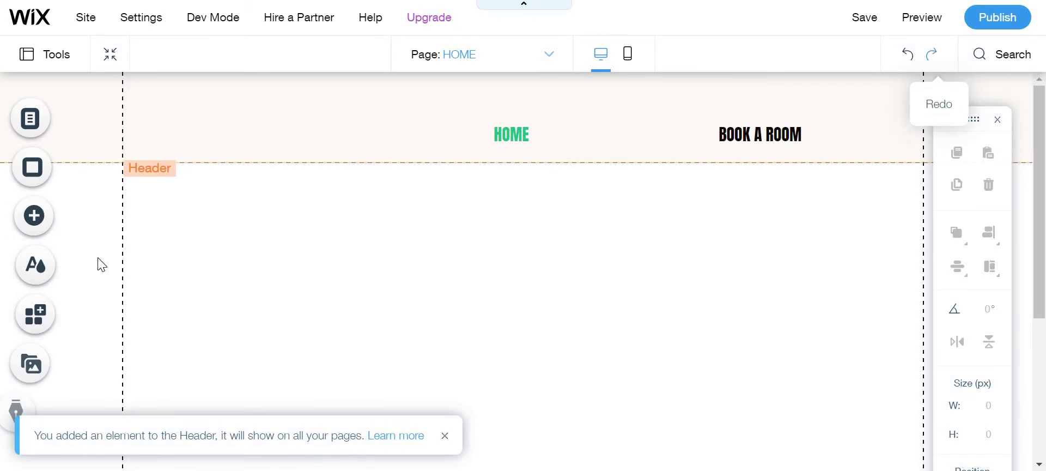
# Search the free Wix images for 'Hotel' and pick the tall hotel building photo
pyautogui.click(32, 359)
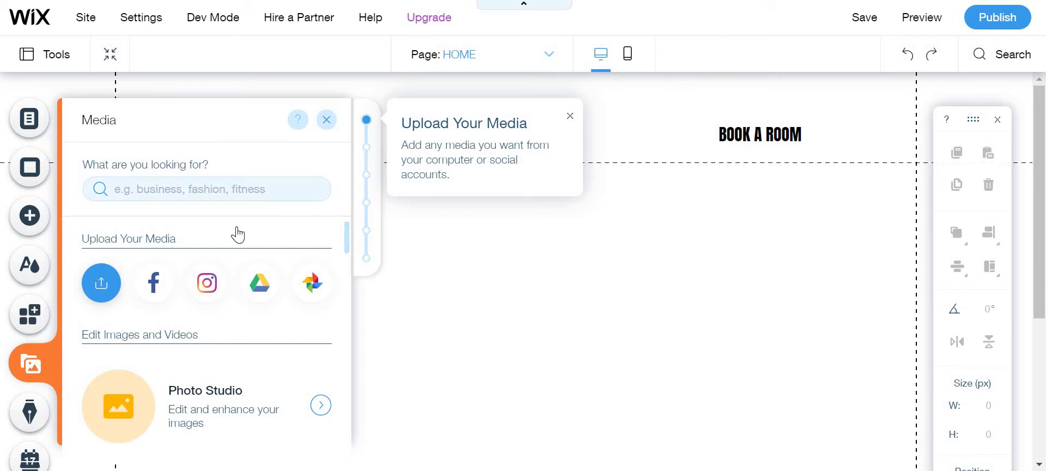
pyautogui.scroll(-5, 232, 272)
pyautogui.scroll(-5, 227, 300)
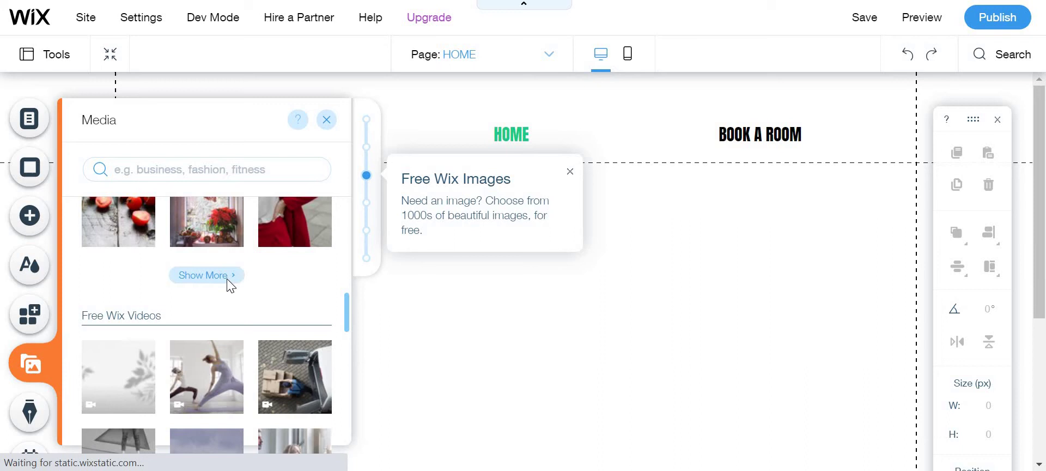
pyautogui.click(226, 280)
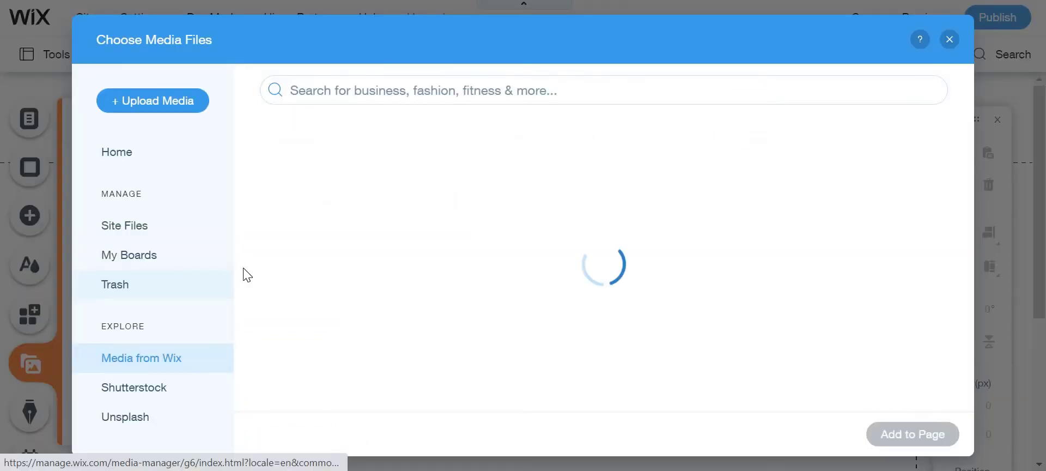
pyautogui.click(551, 87)
pyautogui.write('Ho')
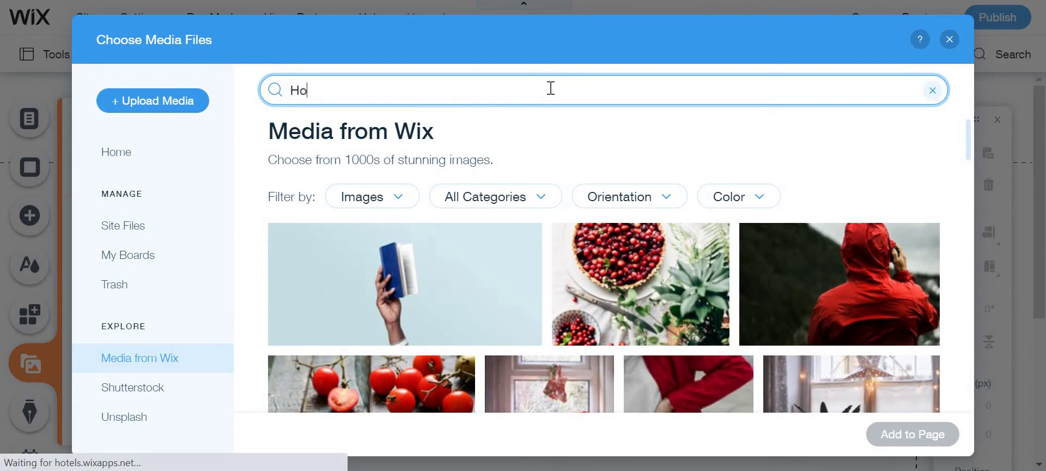
pyautogui.write('tel')
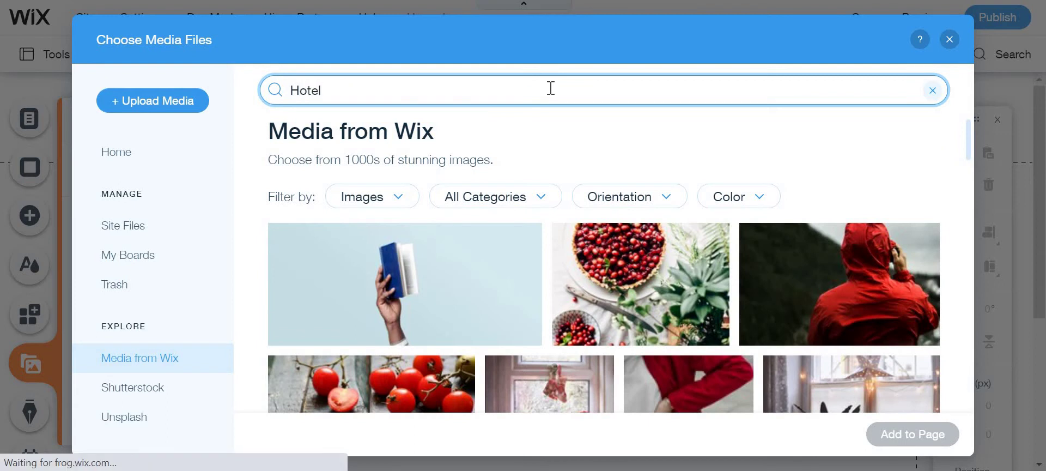
pyautogui.press('Return')
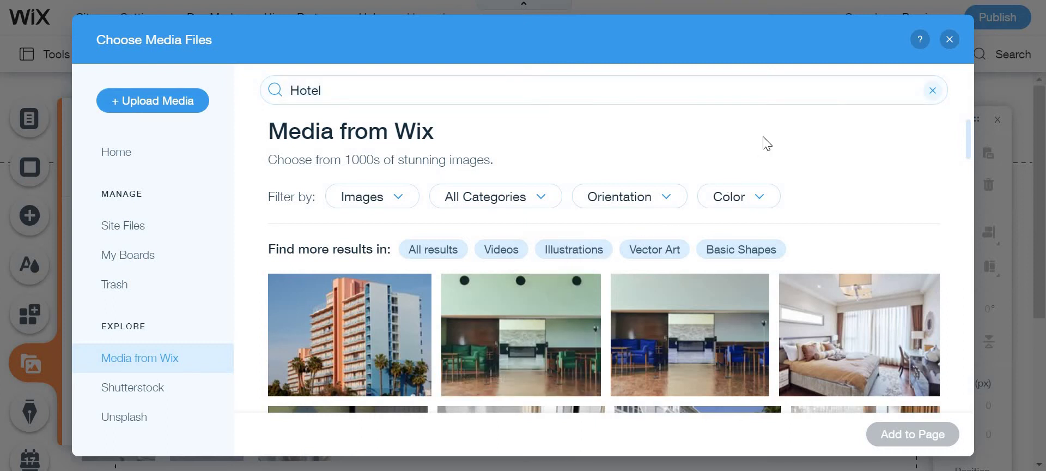
pyautogui.scroll(-5, 752, 131)
pyautogui.scroll(5, 775, 205)
pyautogui.click(359, 329)
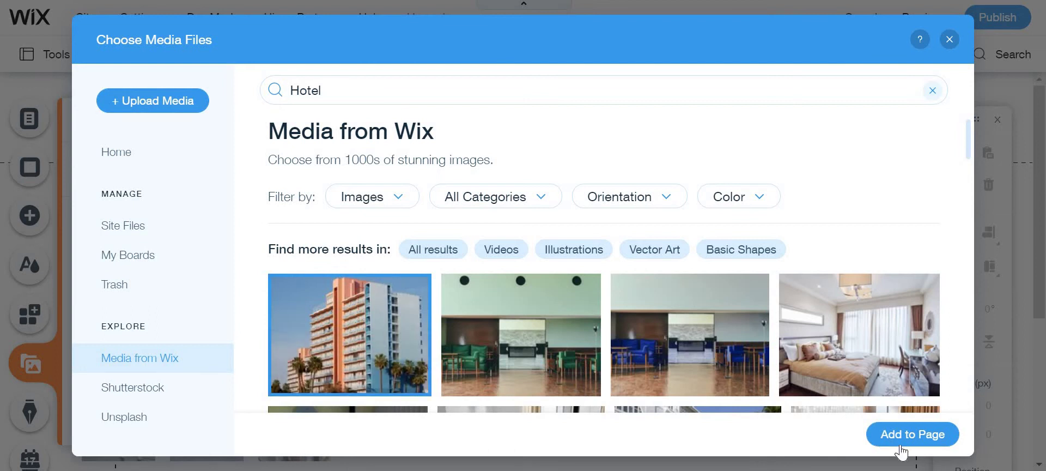
# Add the seaside hotel photo and snap it flush to the left page edge below the menu
pyautogui.click(913, 434)
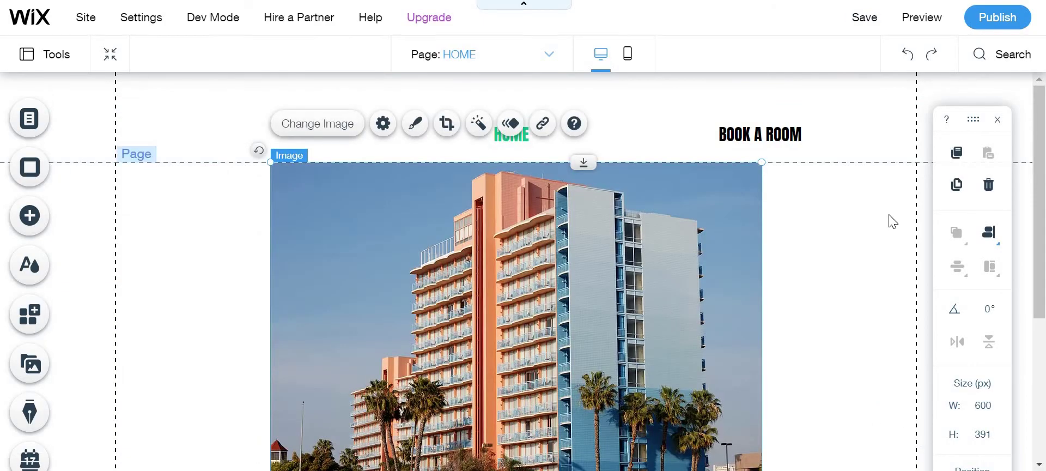
pyautogui.scroll(-3, 545, 246)
pyautogui.scroll(1, 614, 250)
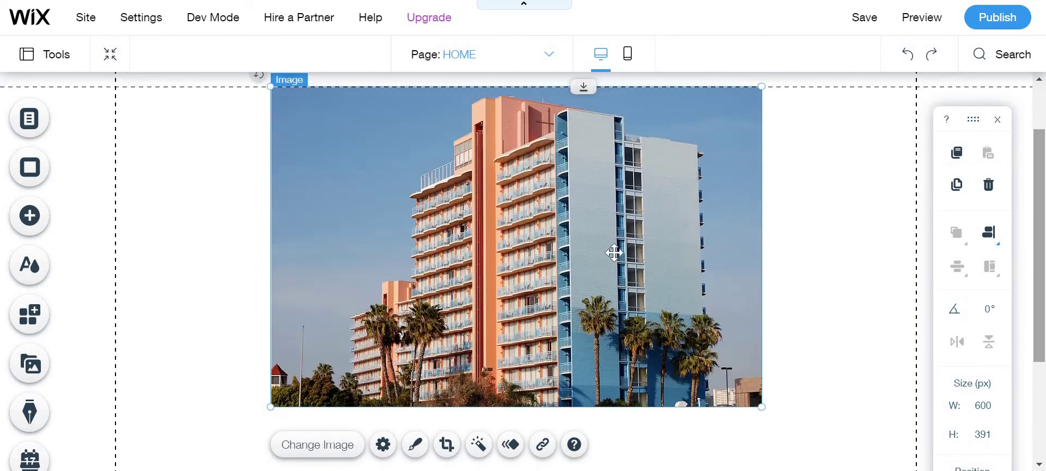
pyautogui.moveTo(561, 262); pyautogui.dragTo(447, 248)
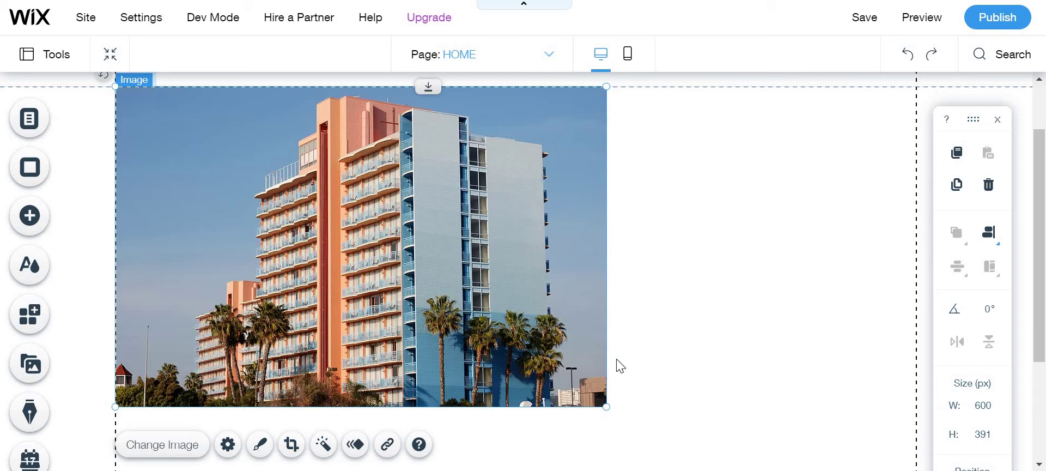
pyautogui.click(822, 256)
pyautogui.scroll(3, 1041, 108)
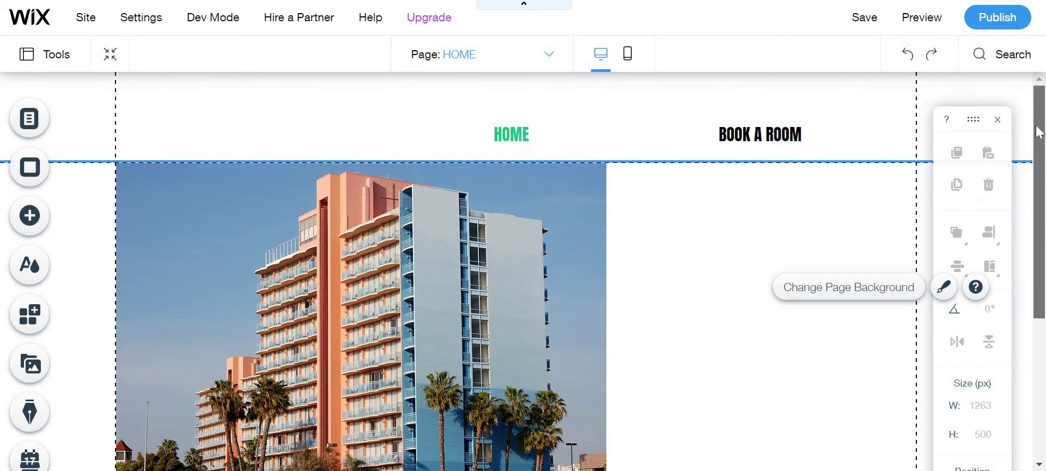
pyautogui.scroll(-3, 1012, 253)
pyautogui.scroll(2, 1014, 251)
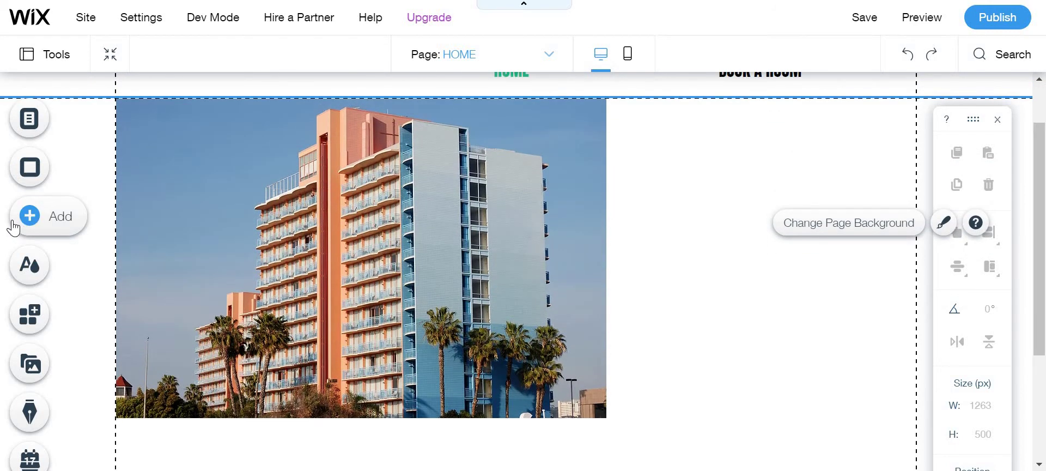
# Add a Heading 3 text box to the right of the hotel photo
pyautogui.click(14, 228)
pyautogui.moveTo(98, 167)
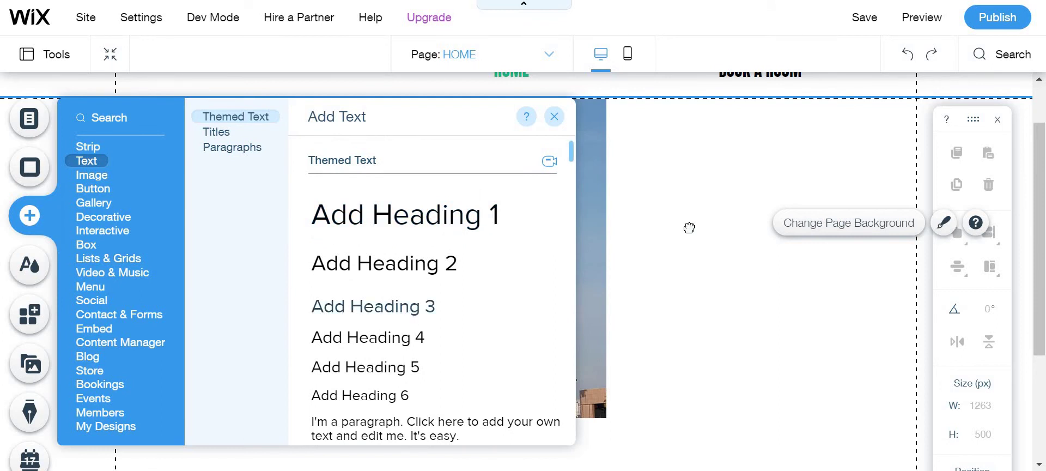
pyautogui.moveTo(689, 227); pyautogui.dragTo(730, 162)
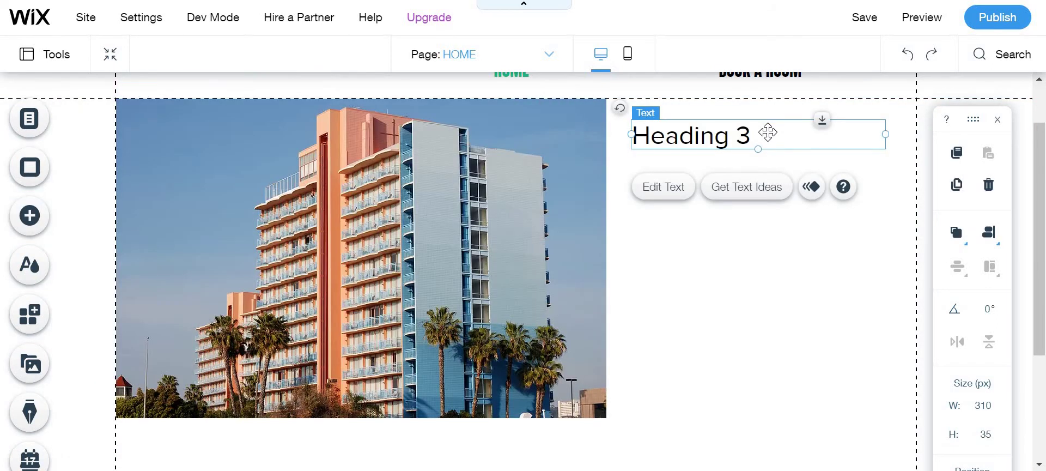
# Change the heading to 'Hotel is the best Hotel!' and widen it onto one line
pyautogui.doubleClick(749, 138)
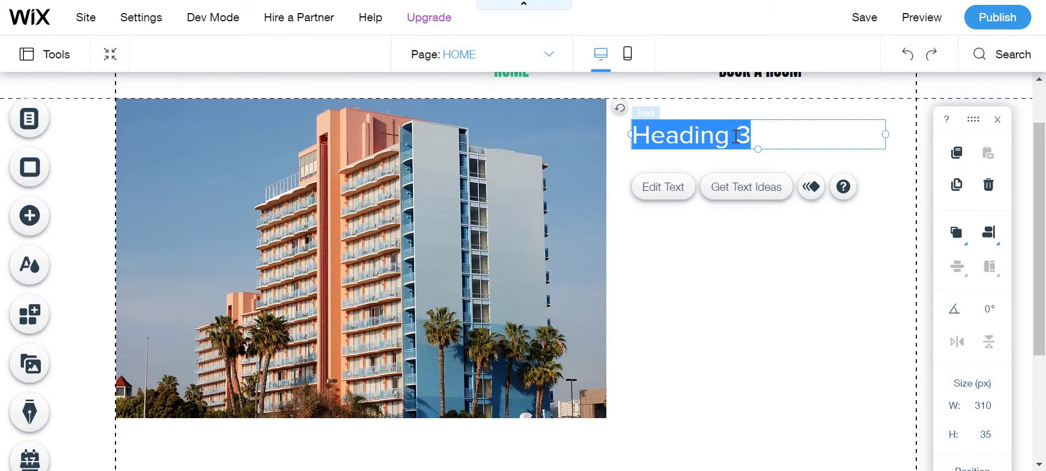
pyautogui.press('BackSpace')
pyautogui.write('H')
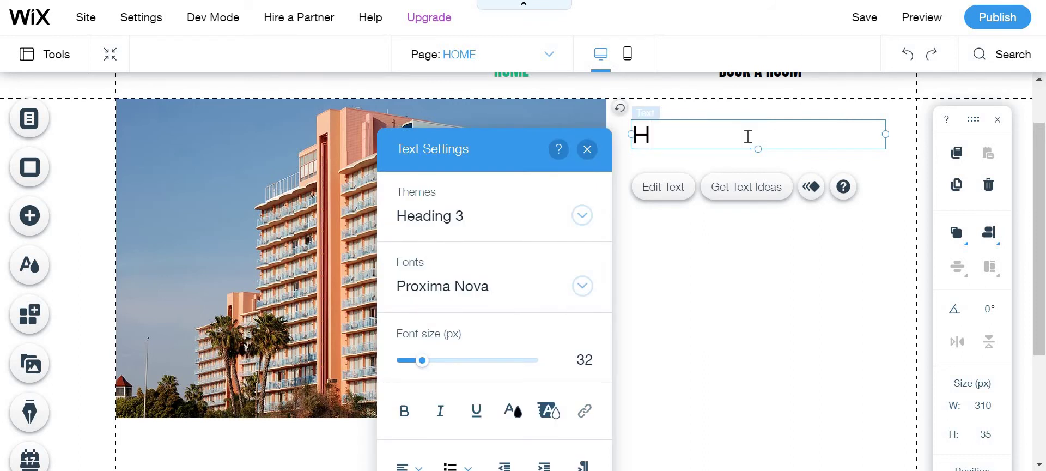
pyautogui.press('BackSpace')
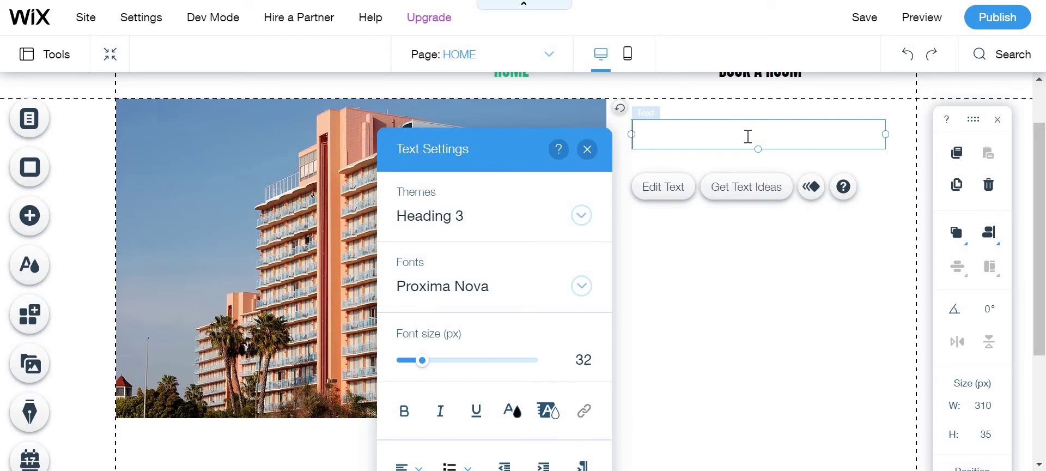
pyautogui.write('Hoy')
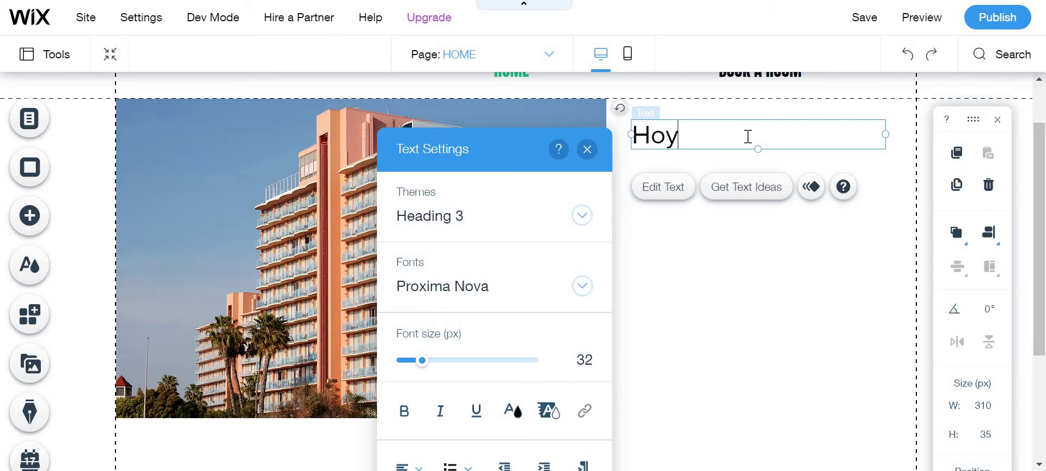
pyautogui.press('BackSpace')
pyautogui.write('tel')
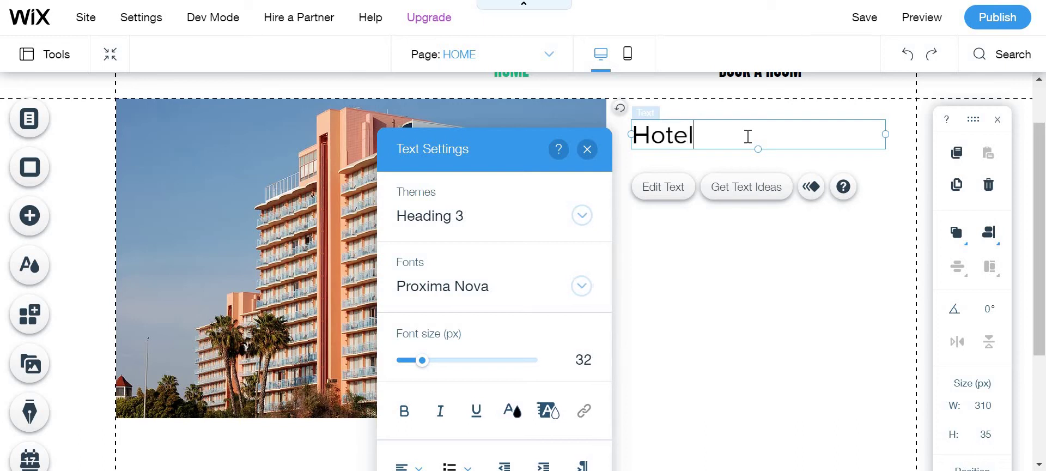
pyautogui.write(' is then')
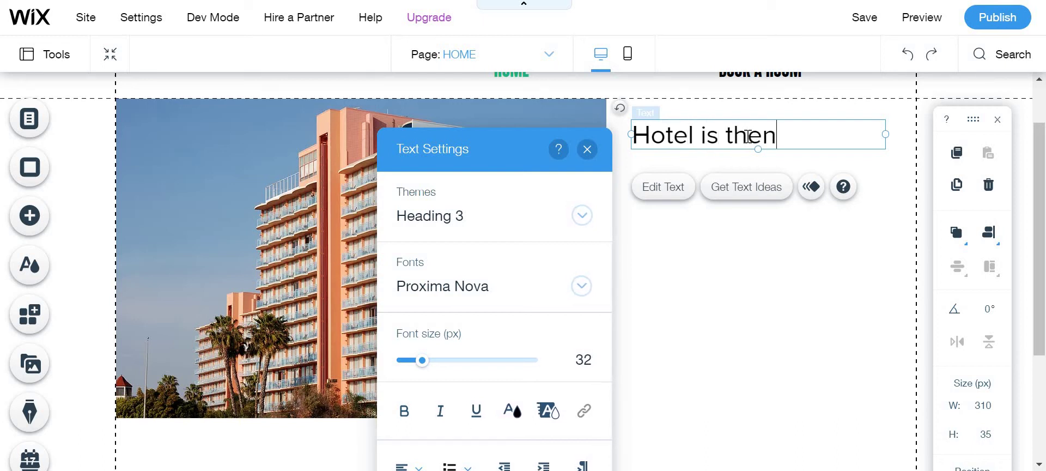
pyautogui.press('BackSpace')
pyautogui.write('best')
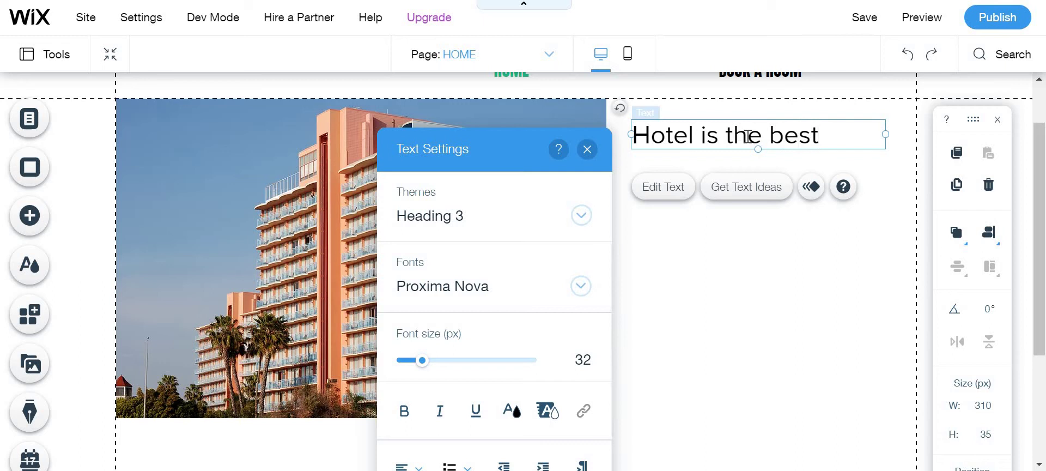
pyautogui.write(' Hotel')
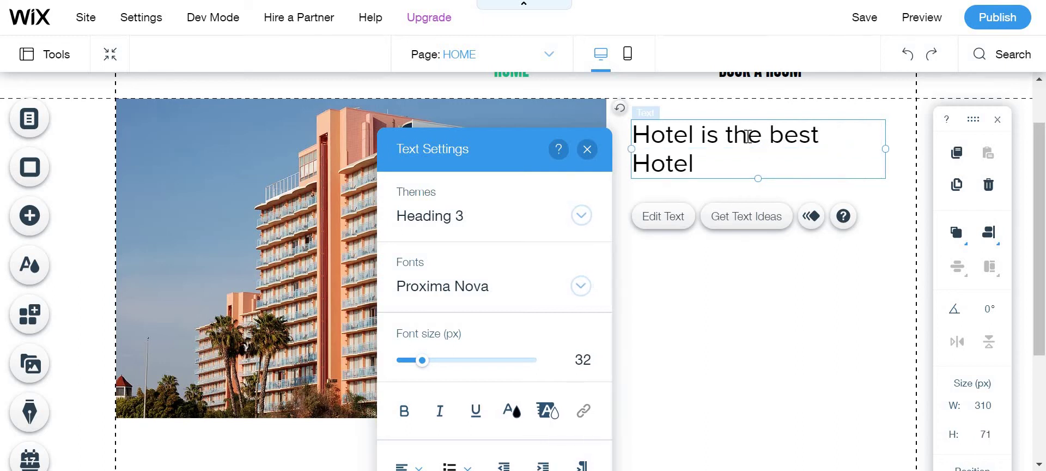
pyautogui.write('!')
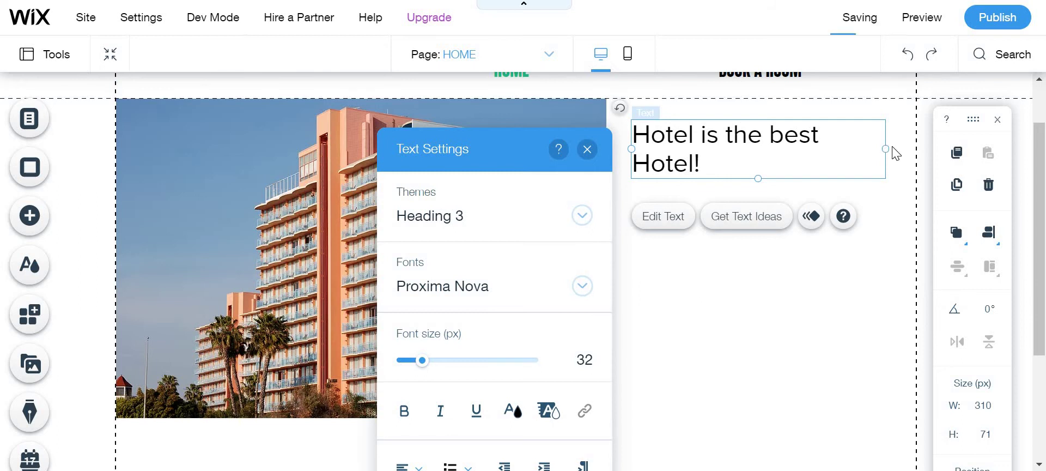
pyautogui.moveTo(886, 148); pyautogui.dragTo(929, 144)
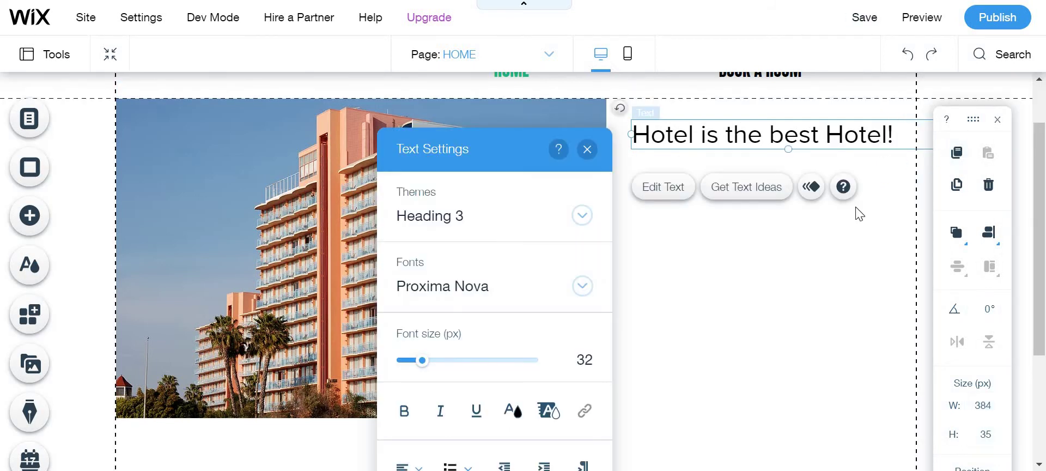
pyautogui.click(854, 213)
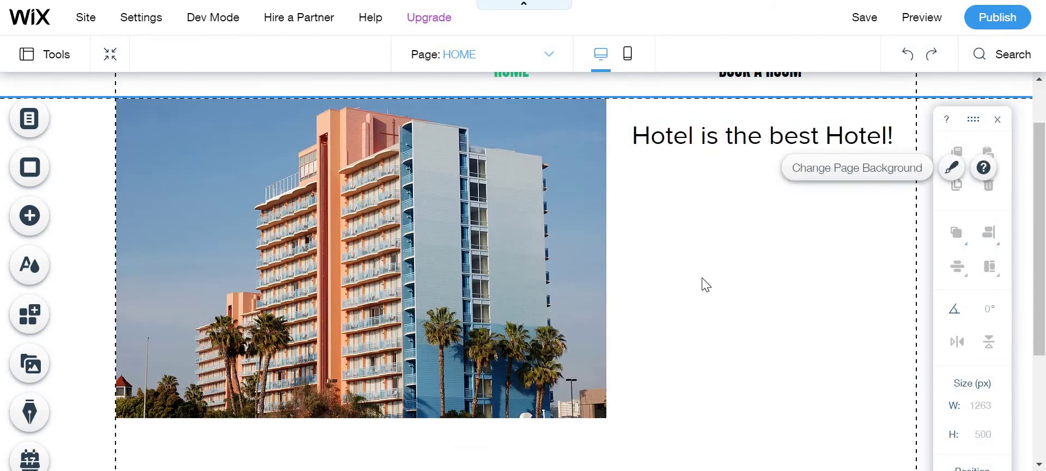
# Select and delete the heading's first word 'Hotel'
pyautogui.click(691, 140)
pyautogui.doubleClick(692, 140)
pyautogui.click(694, 139)
pyautogui.moveTo(694, 139); pyautogui.dragTo(630, 141)
pyautogui.press('BackSpace')
# Fill the gap with a blank so the heading reads '_____ is the best Hotel!'
pyautogui.write('Name o')
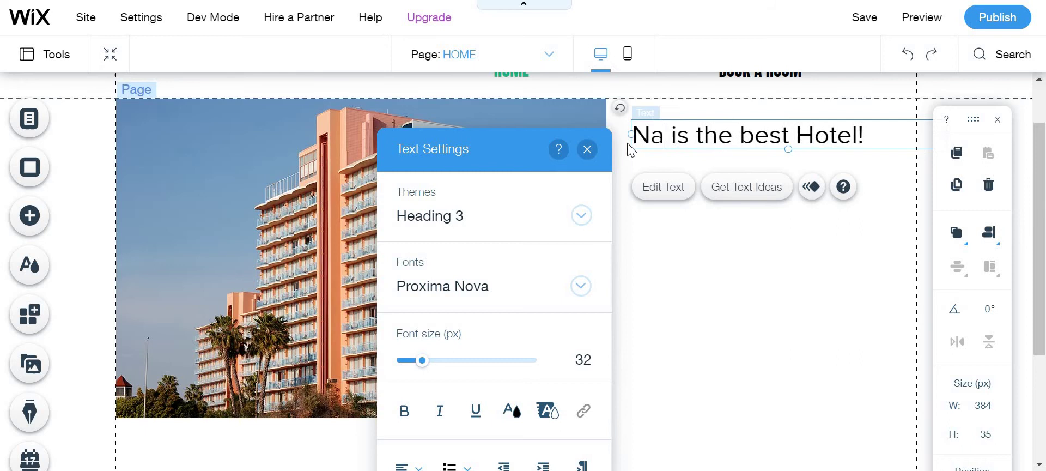
pyautogui.write('f you ')
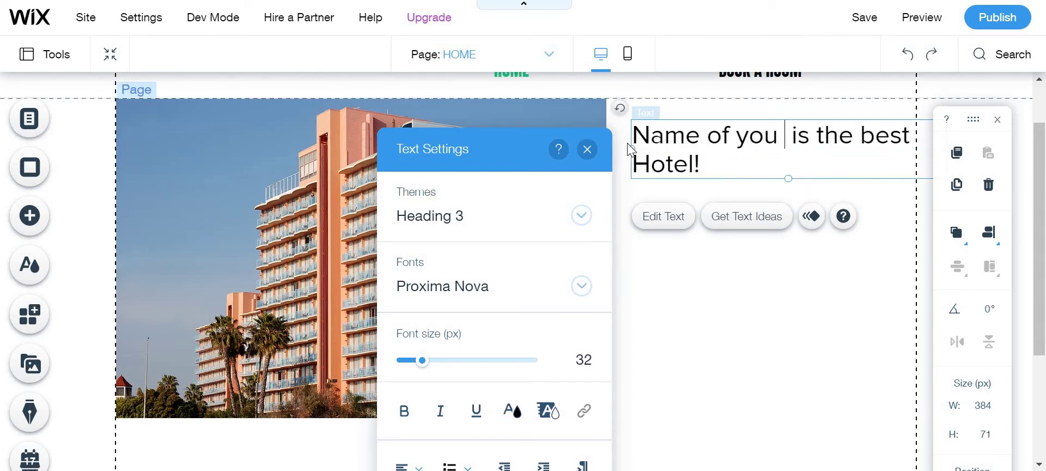
pyautogui.write('Hote')
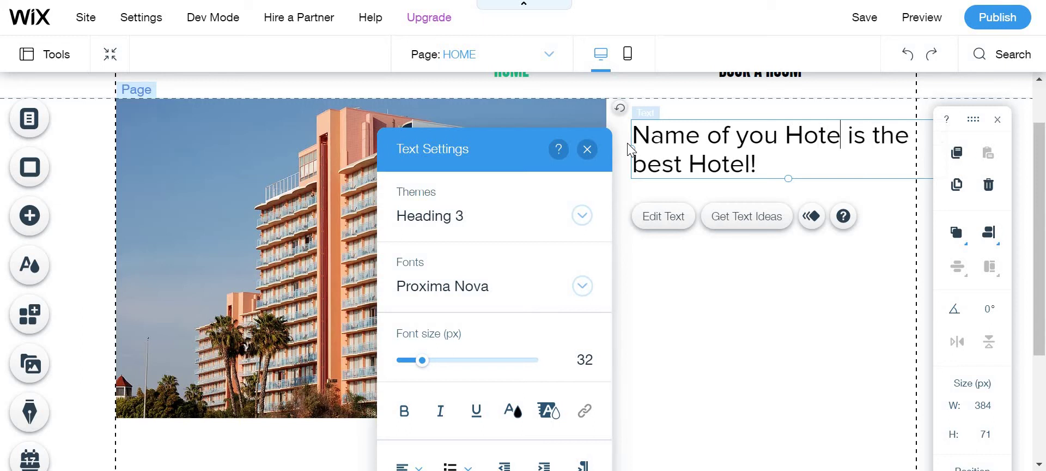
pyautogui.write('l')
pyautogui.press('BackSpace')
pyautogui.press('BackSpace')
pyautogui.press('BackSpace')
pyautogui.press('BackSpace')
pyautogui.press('BackSpace')
pyautogui.press('BackSpace')
pyautogui.press('BackSpace')
pyautogui.press('BackSpace')
pyautogui.press('BackSpace')
pyautogui.press('BackSpace')
pyautogui.press('BackSpace')
pyautogui.press('BackSpace')
pyautogui.press('BackSpace')
pyautogui.press('BackSpace')
pyautogui.press('BackSpace')
pyautogui.press('BackSpace')
pyautogui.press('BackSpace')
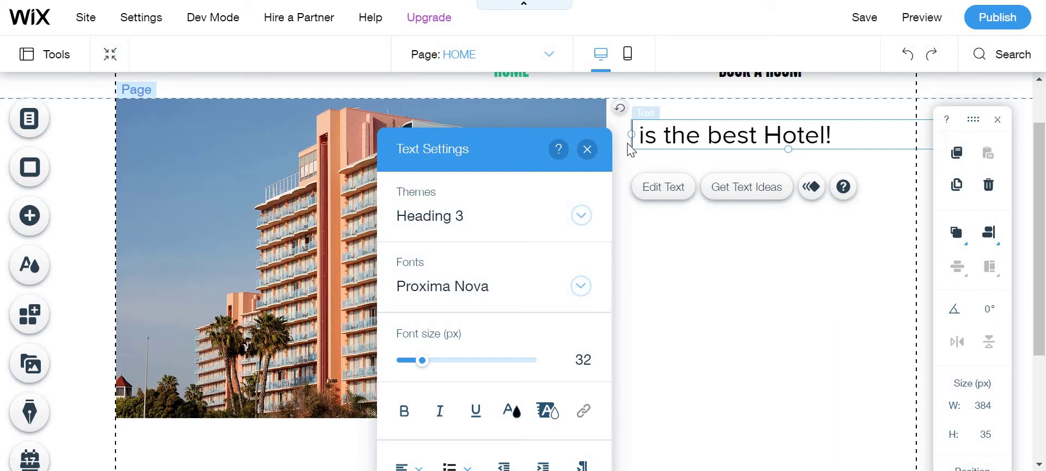
pyautogui.write('Hoyle')
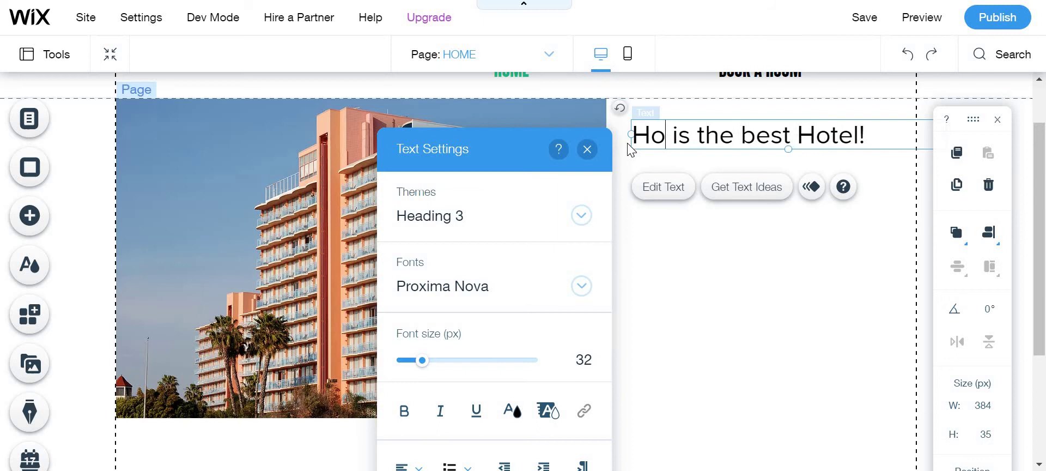
pyautogui.press('BackSpace')
pyautogui.press('BackSpace')
pyautogui.press('BackSpace')
pyautogui.write('y')
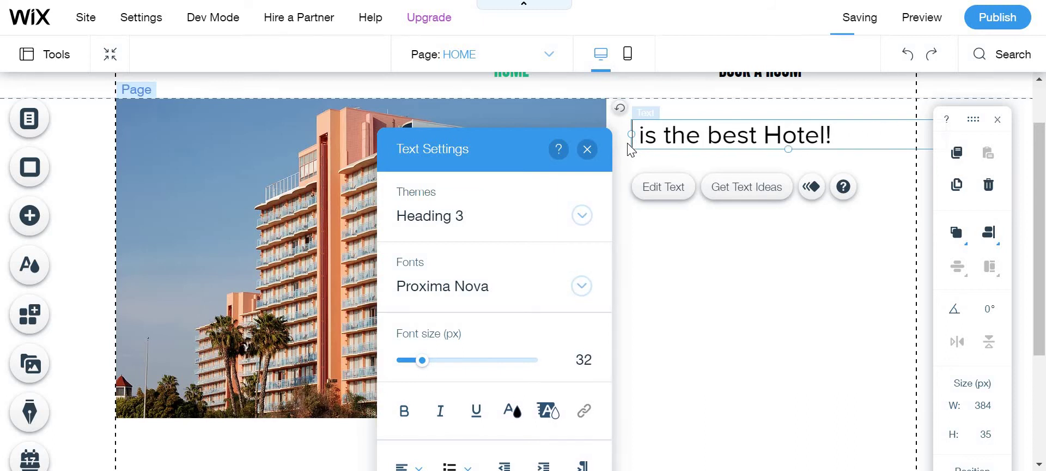
pyautogui.write('le')
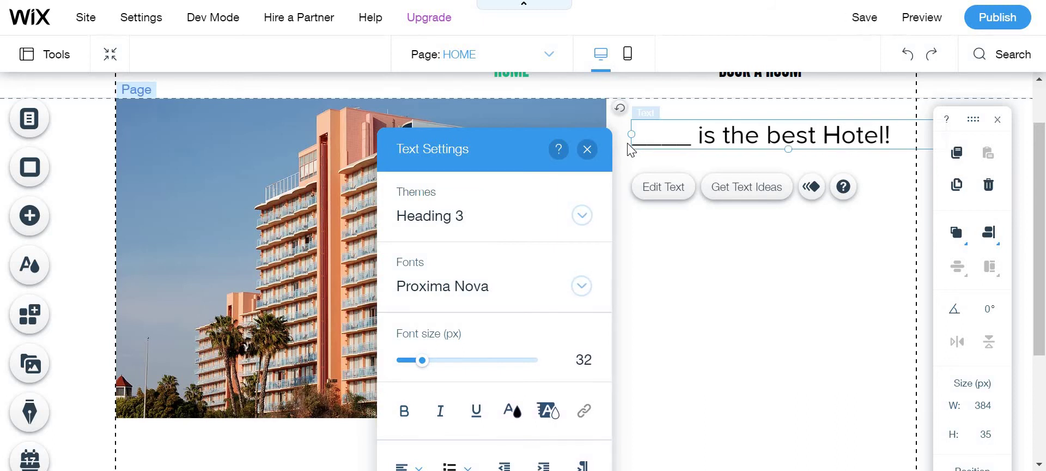
pyautogui.click(672, 114)
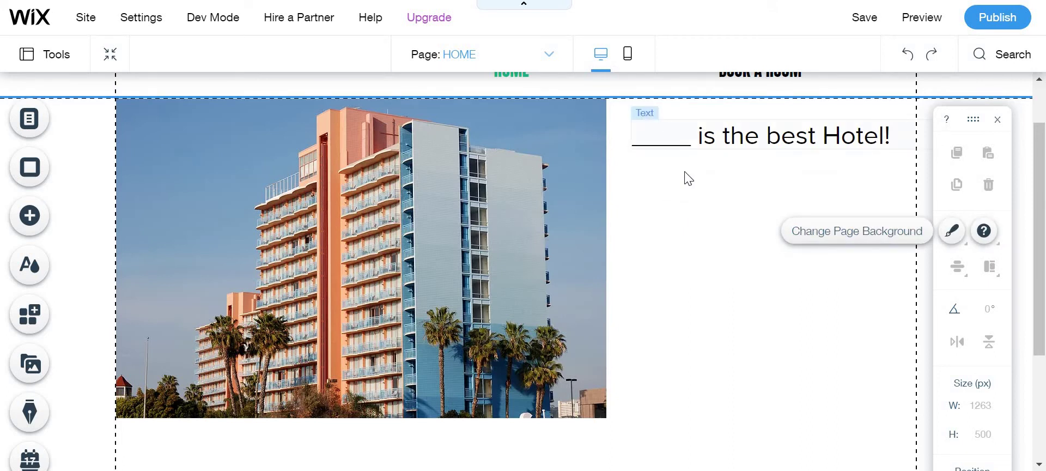
pyautogui.scroll(1, 746, 330)
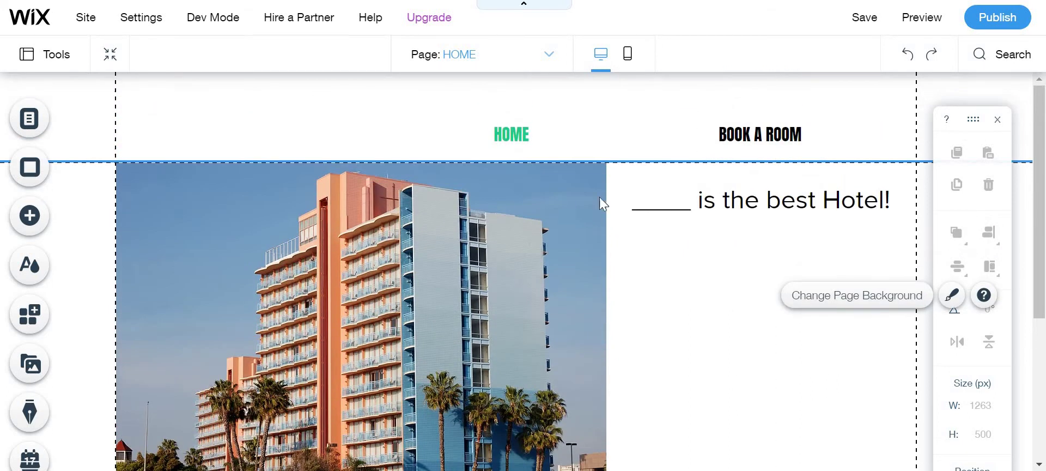
pyautogui.scroll(-3, 734, 310)
pyautogui.scroll(3, 732, 308)
# Add a blue themed button below the heading, labelled BOOK A ROOM
pyautogui.click(30, 215)
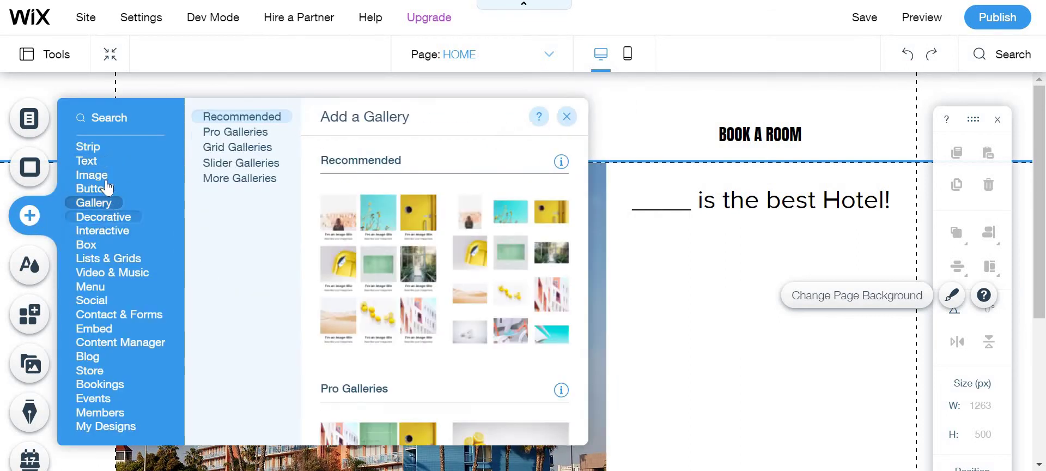
pyautogui.moveTo(99, 192)
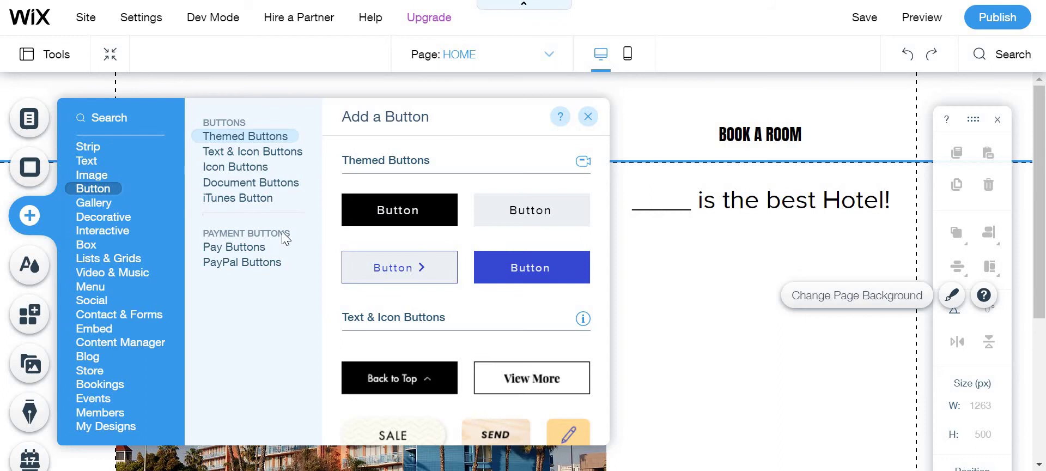
pyautogui.moveTo(564, 281); pyautogui.dragTo(779, 269)
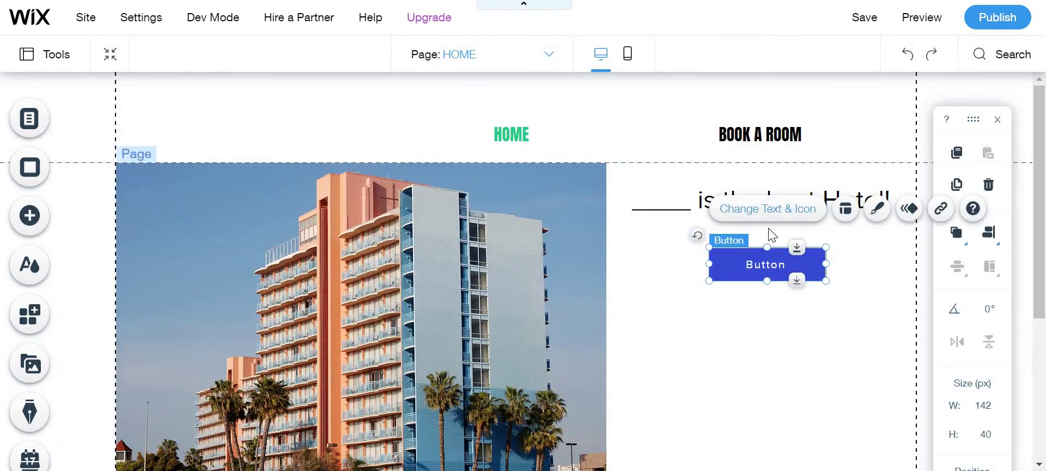
pyautogui.click(755, 214)
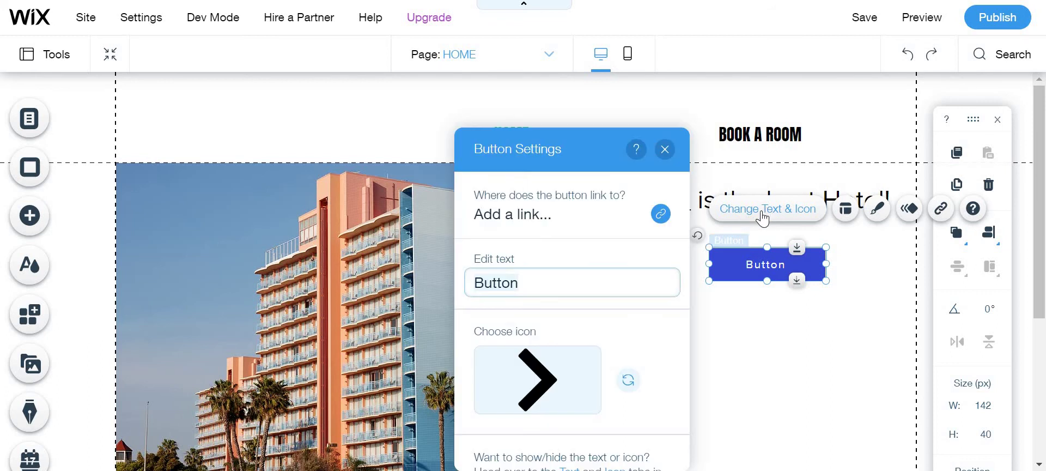
pyautogui.press('BackSpace')
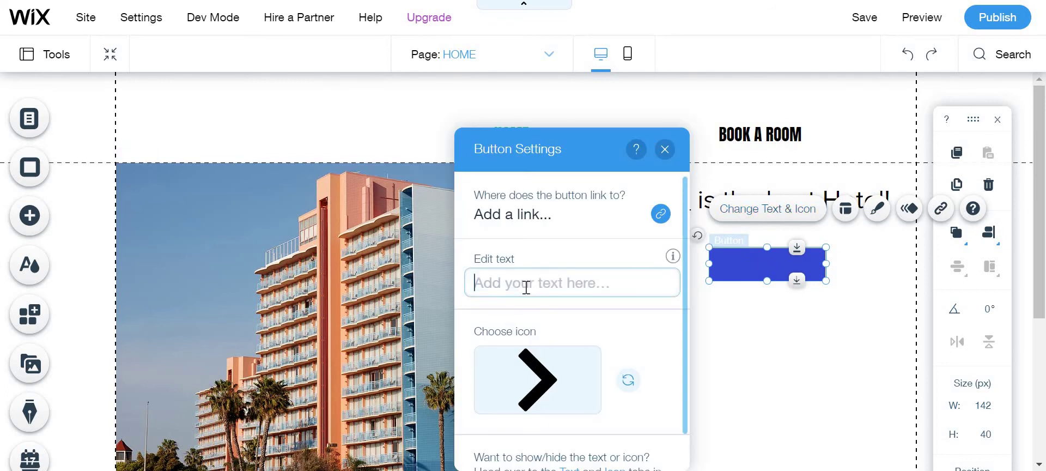
pyautogui.write('BOOK')
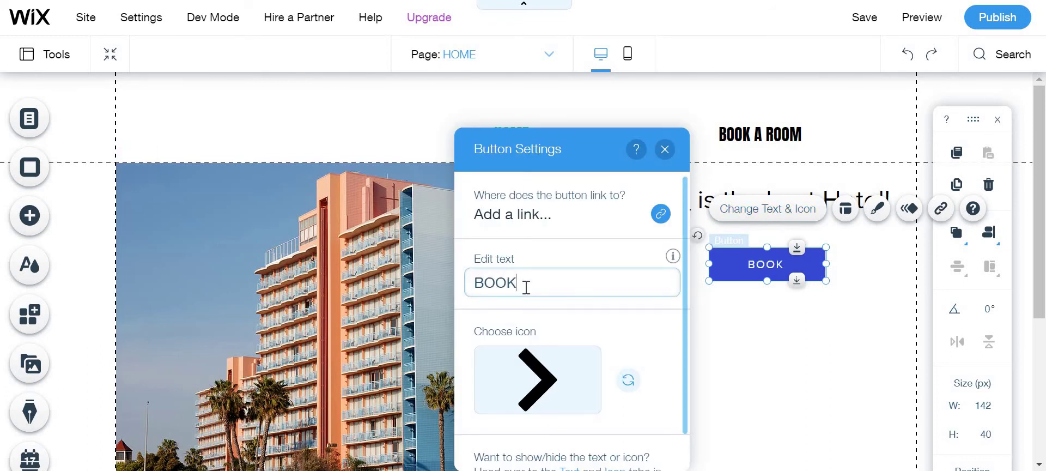
pyautogui.write(' A ROOM')
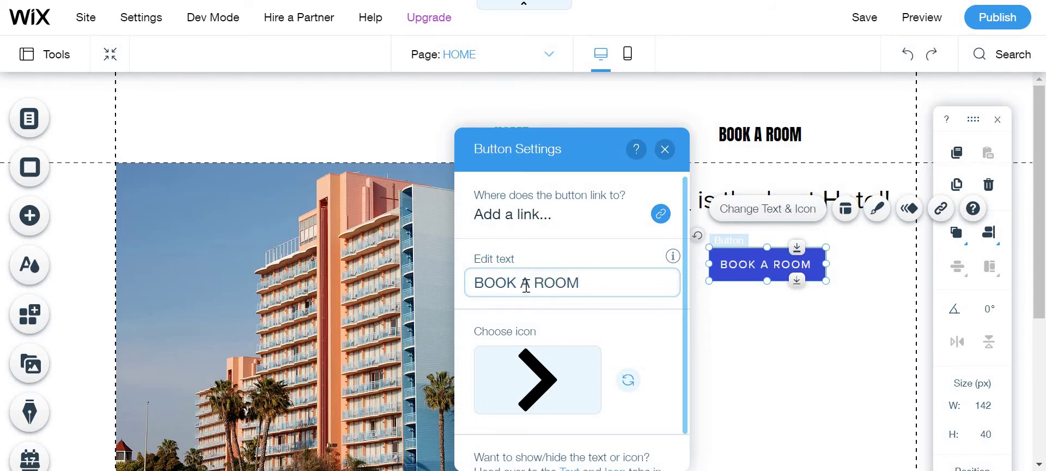
# Link the button to the BOOK A ROOM page, opening in the current window
pyautogui.click(611, 220)
pyautogui.click(351, 77)
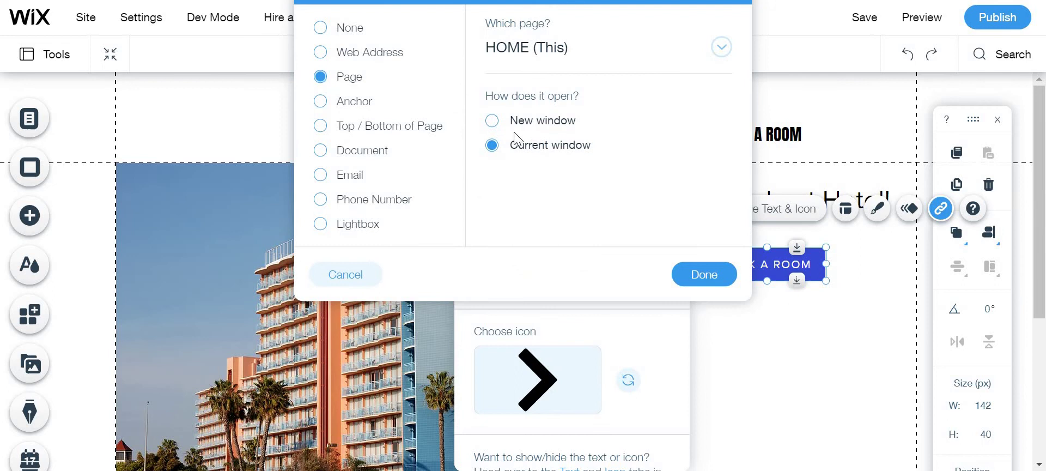
pyautogui.click(658, 65)
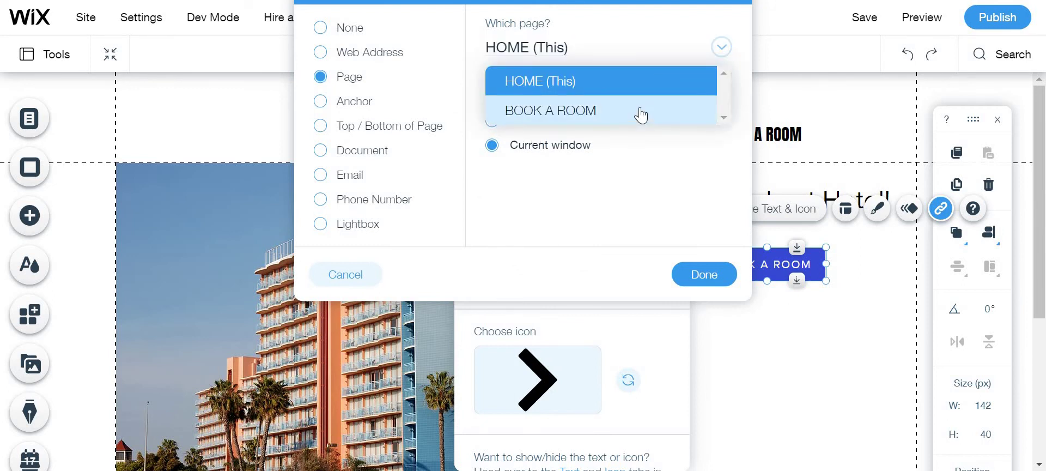
pyautogui.click(643, 113)
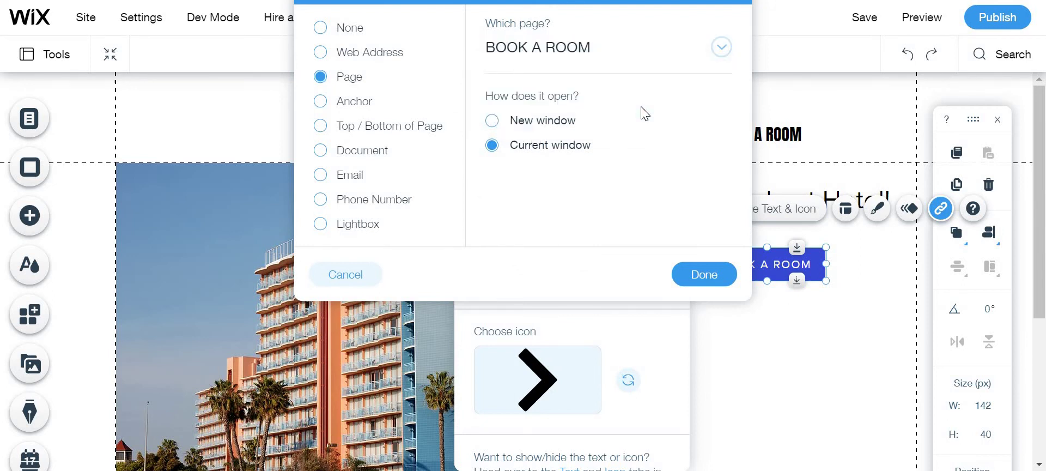
pyautogui.click(704, 274)
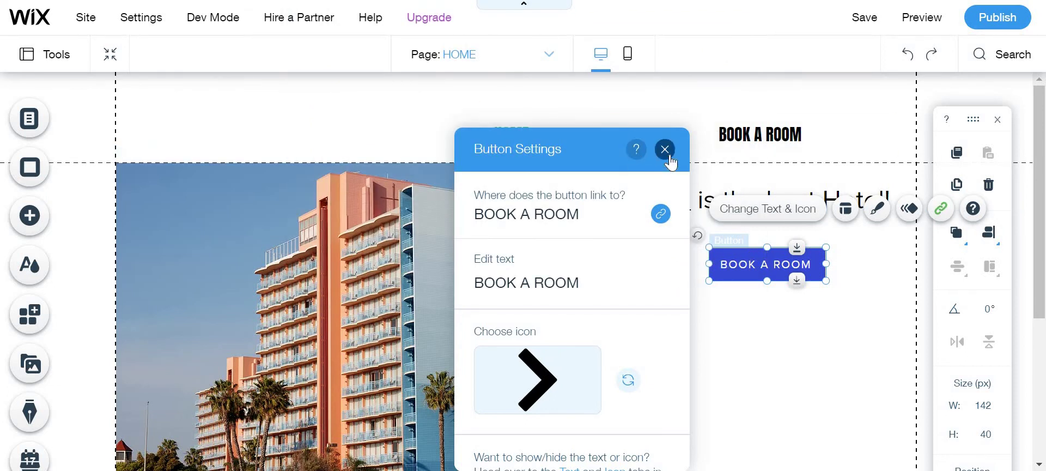
# Preview the site and browse the BOOK A ROOM page
pyautogui.click(926, 18)
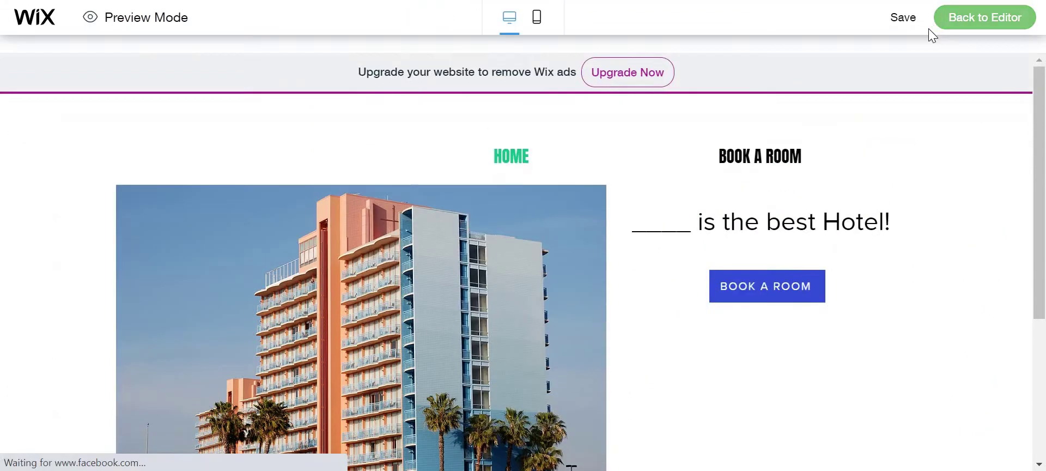
pyautogui.click(768, 146)
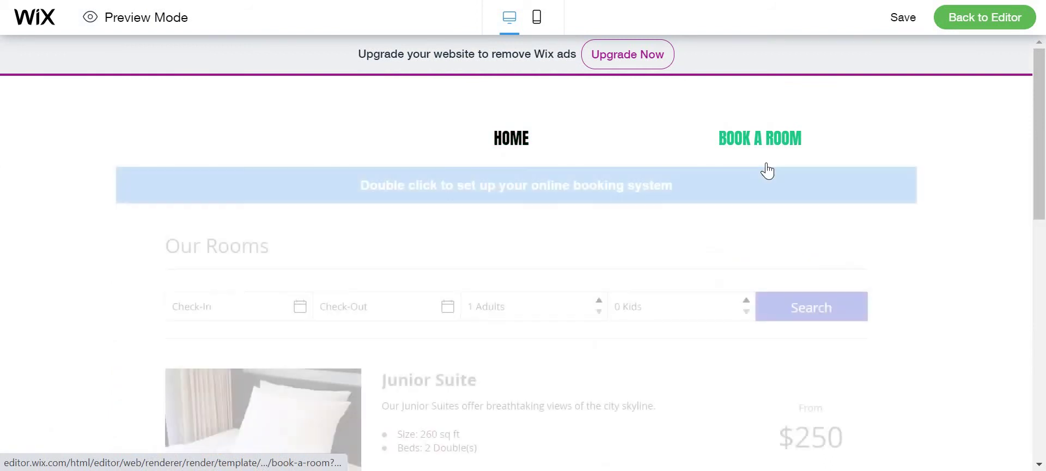
pyautogui.scroll(-4, 822, 297)
pyautogui.scroll(3, 888, 317)
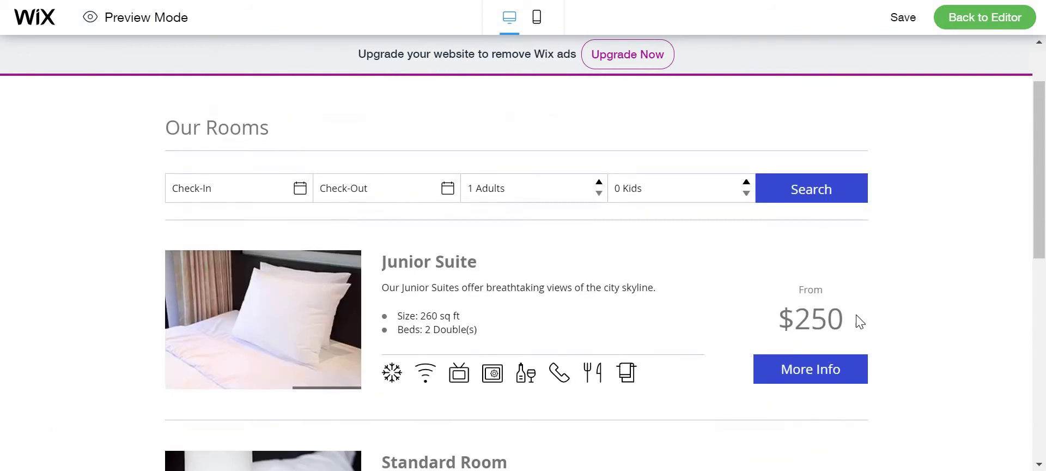
pyautogui.scroll(-2, 837, 379)
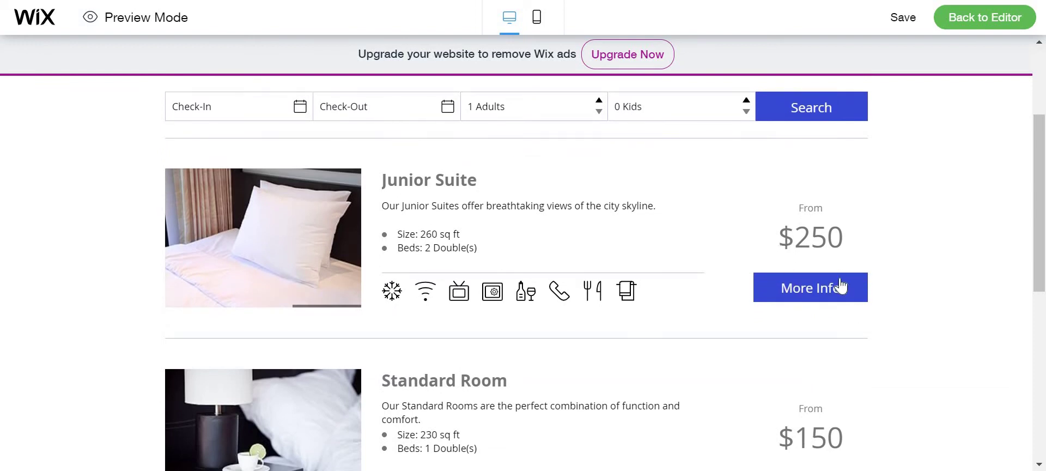
# Open the Junior Suite, try booking it, and dismiss the online reservations upgrade message
pyautogui.click(842, 286)
pyautogui.scroll(-2, 852, 292)
pyautogui.click(858, 301)
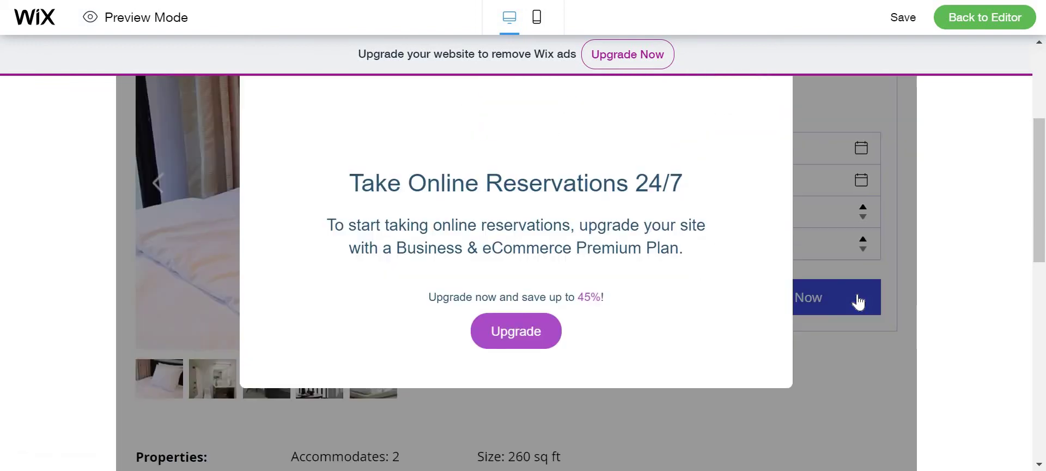
pyautogui.scroll(2, 821, 267)
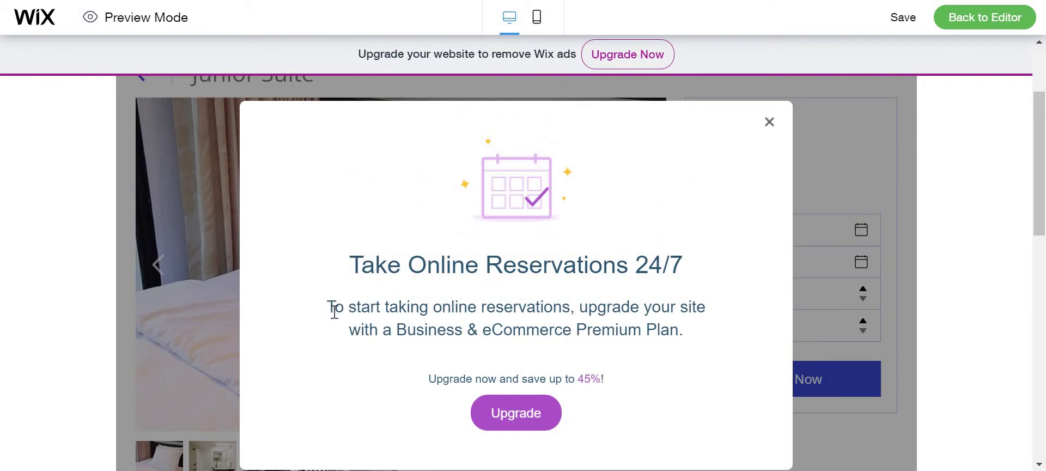
pyautogui.moveTo(329, 308); pyautogui.dragTo(734, 351)
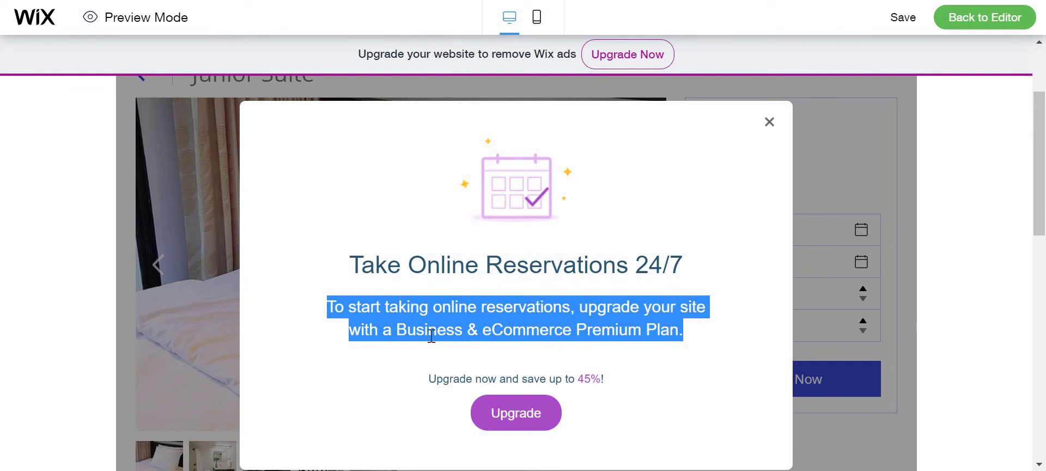
pyautogui.click(436, 319)
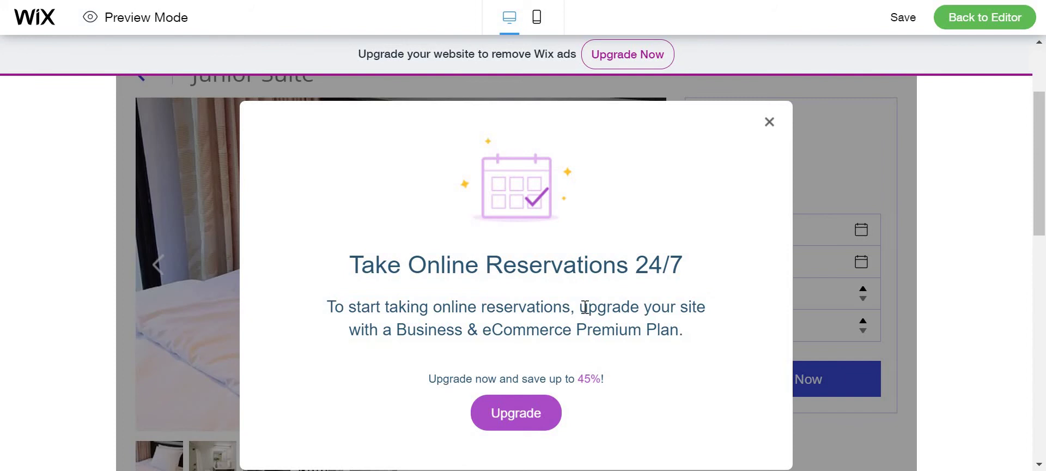
pyautogui.moveTo(584, 306); pyautogui.dragTo(733, 338)
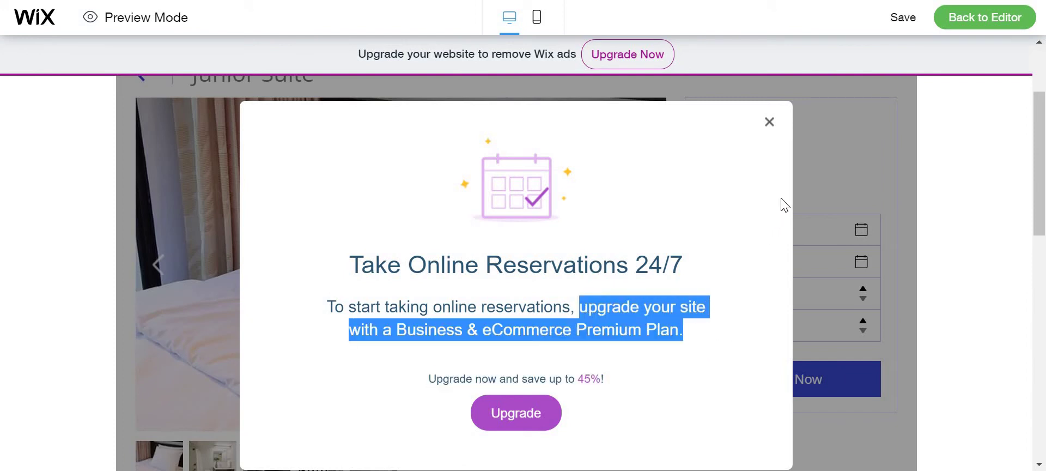
pyautogui.click(773, 184)
pyautogui.click(769, 125)
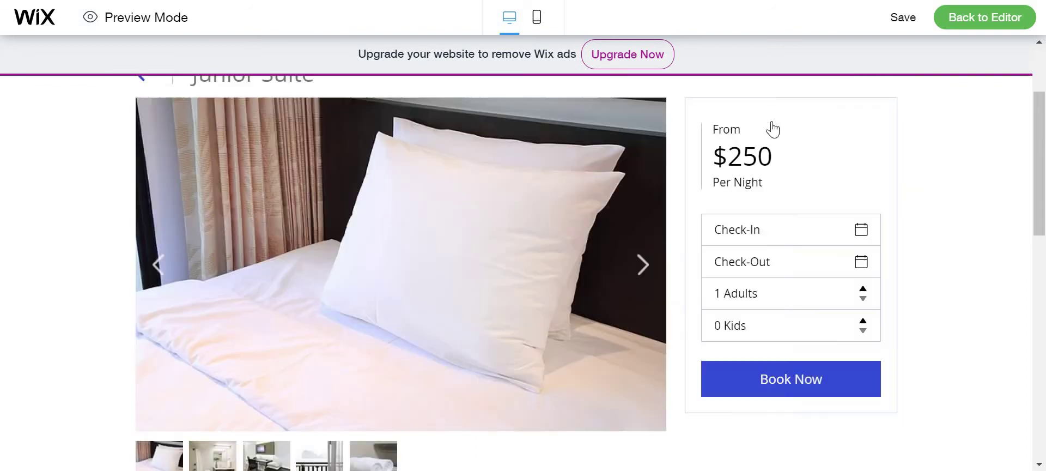
# Check the HOME and BOOK A ROOM links, then return to the editor
pyautogui.scroll(3, 817, 172)
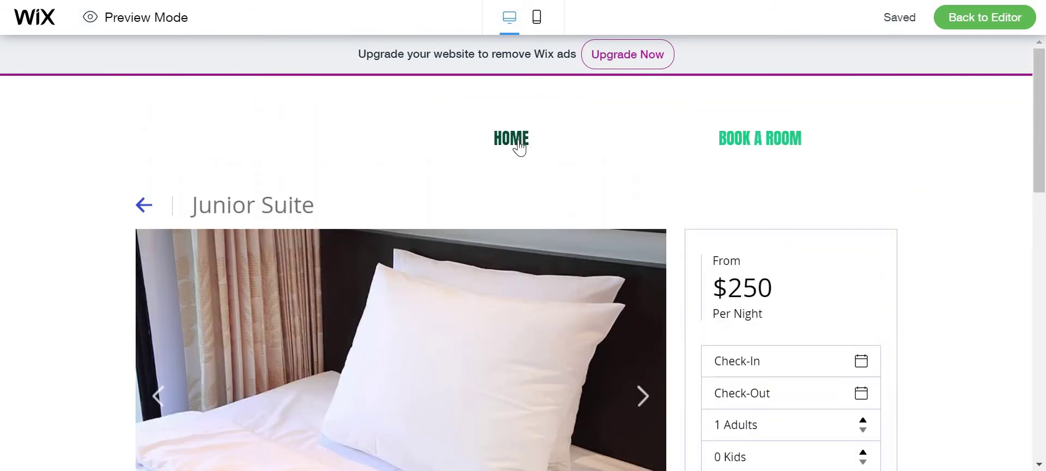
pyautogui.click(494, 143)
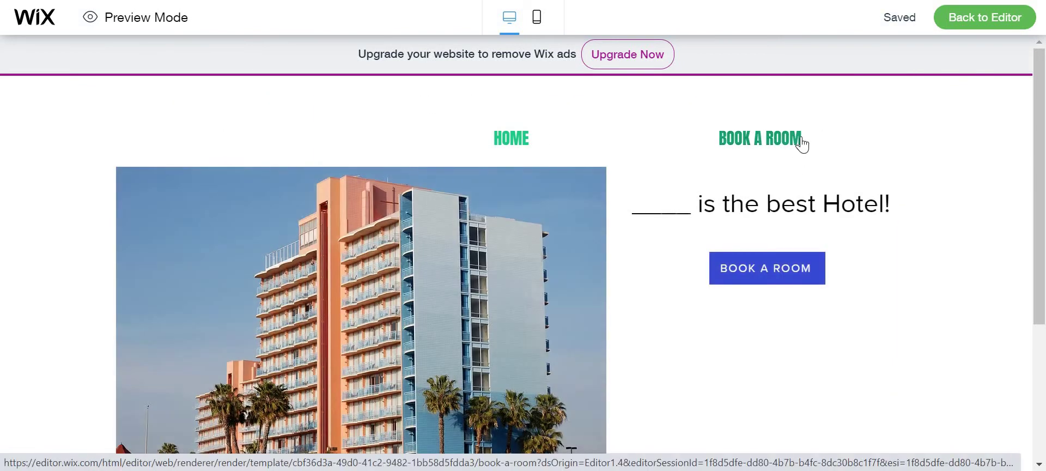
pyautogui.click(799, 141)
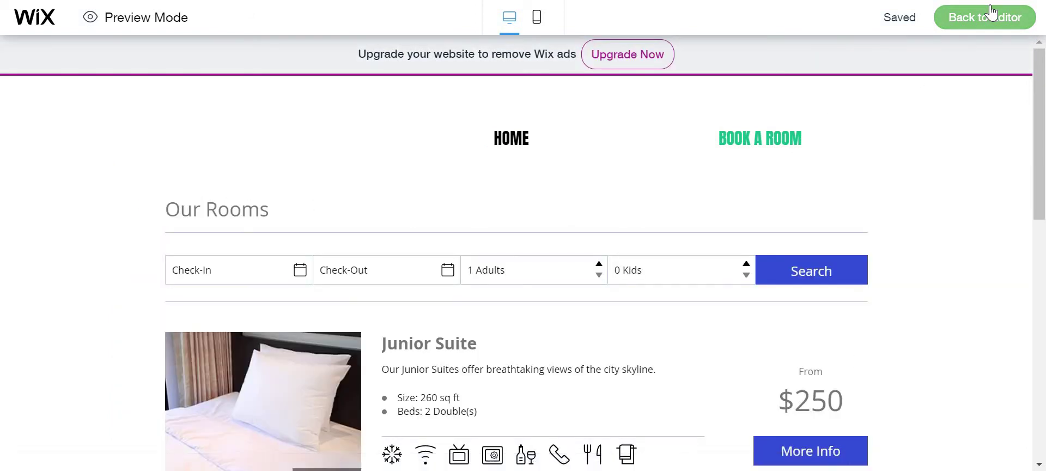
pyautogui.click(991, 12)
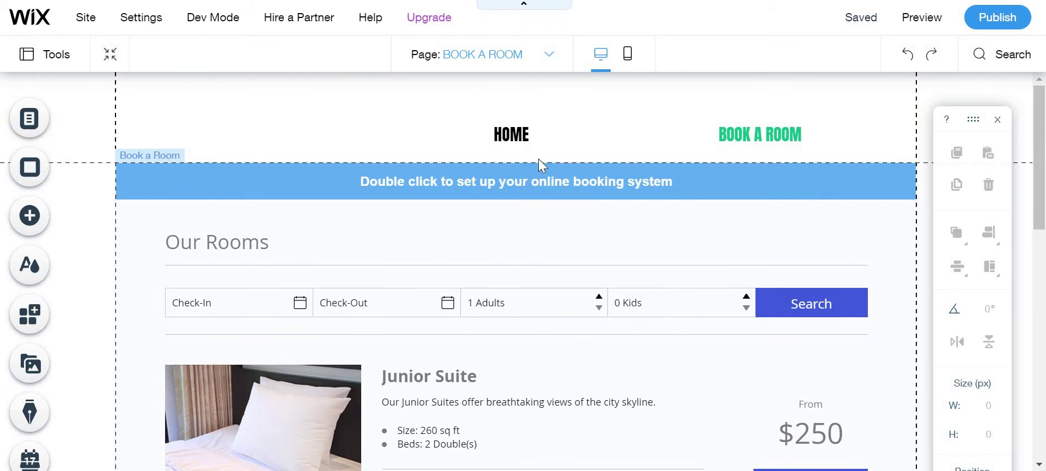
# Open the Wix Hotels setup from the Our Rooms booking widget on BOOK A ROOM
pyautogui.click(534, 180)
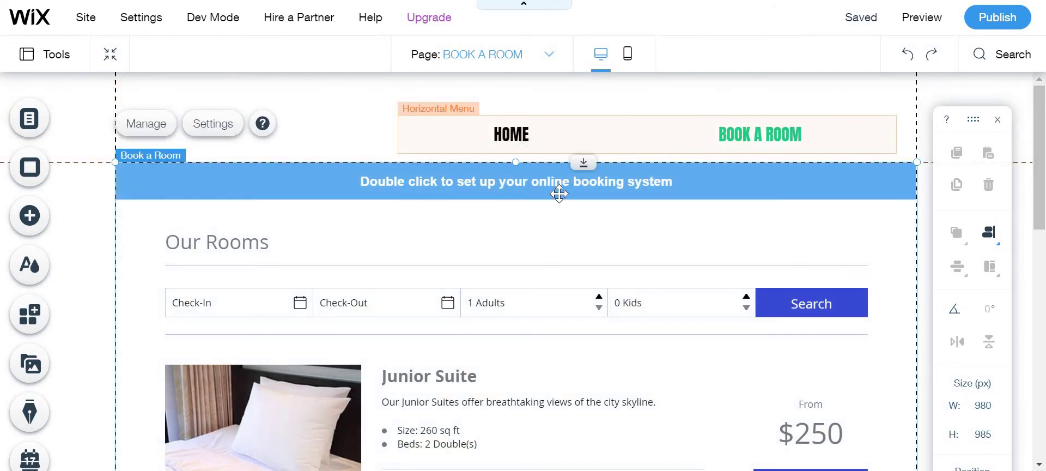
pyautogui.doubleClick(559, 192)
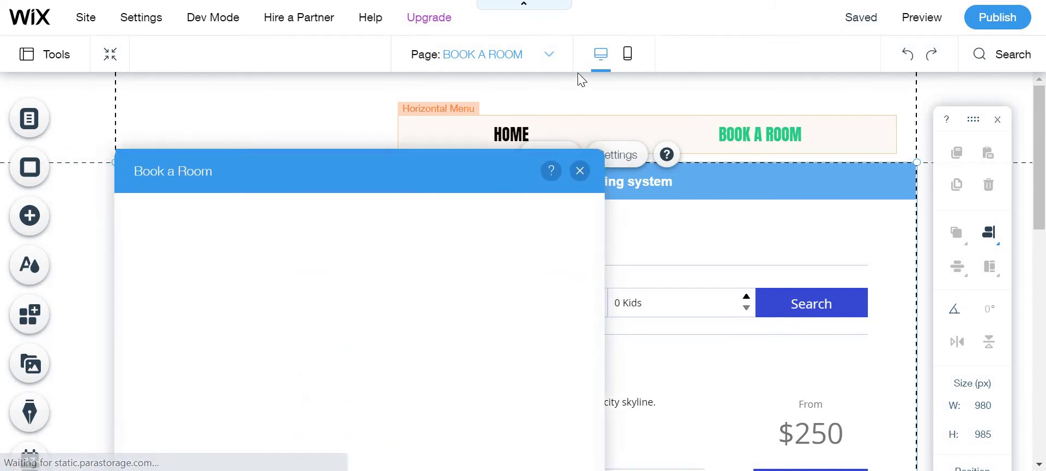
pyautogui.scroll(-3, 446, 241)
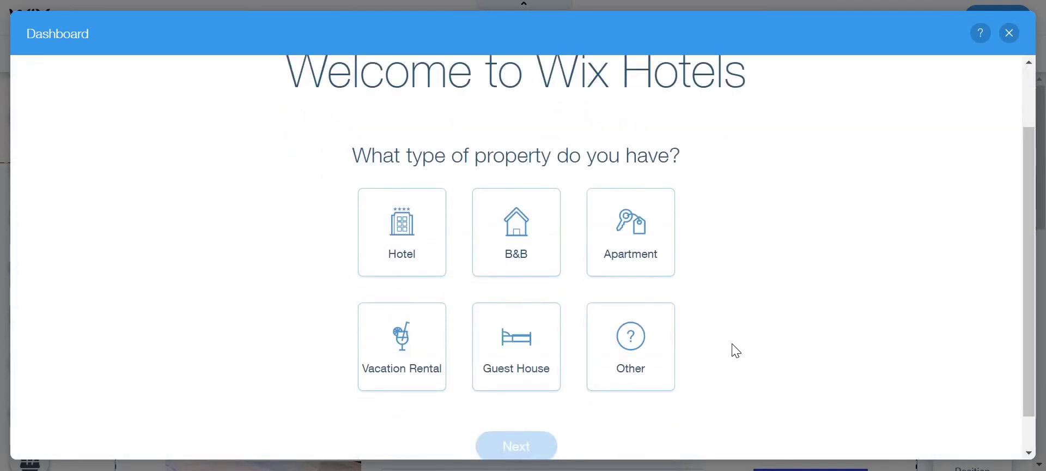
# Compare the property type tiles, settle on Hotel, and continue to the setup guide
pyautogui.scroll(2, 735, 350)
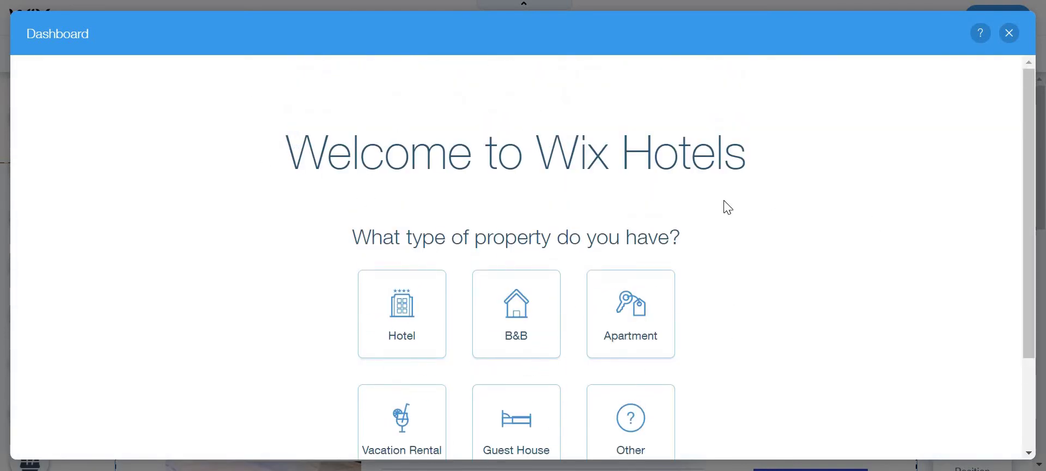
pyautogui.scroll(-3, 872, 229)
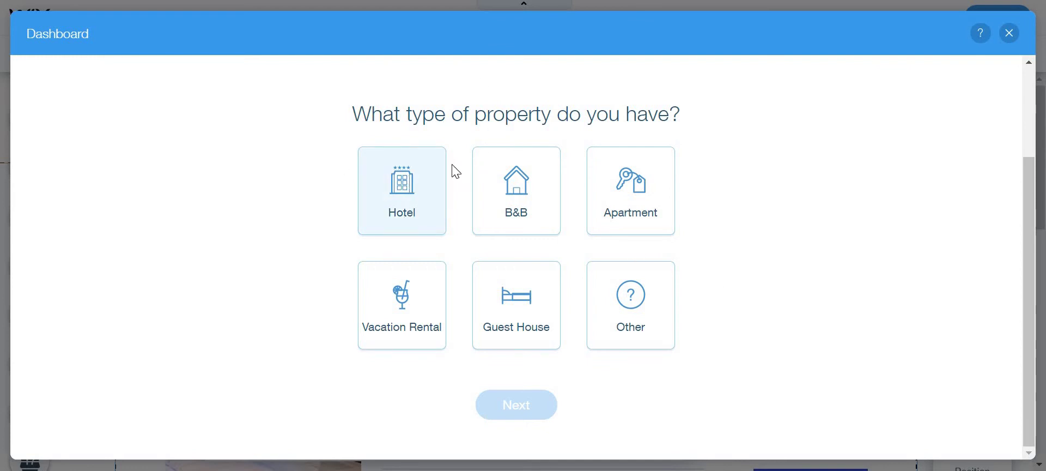
pyautogui.click(410, 181)
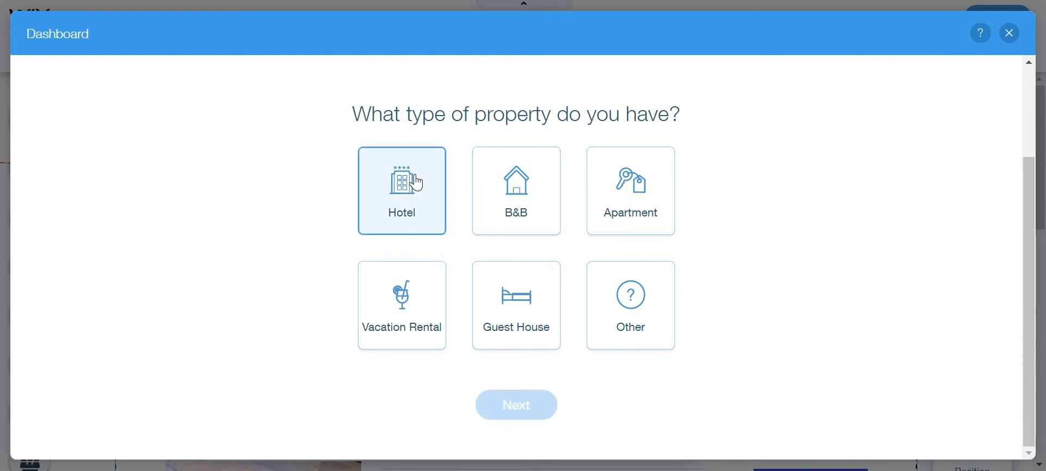
pyautogui.click(542, 221)
pyautogui.click(620, 235)
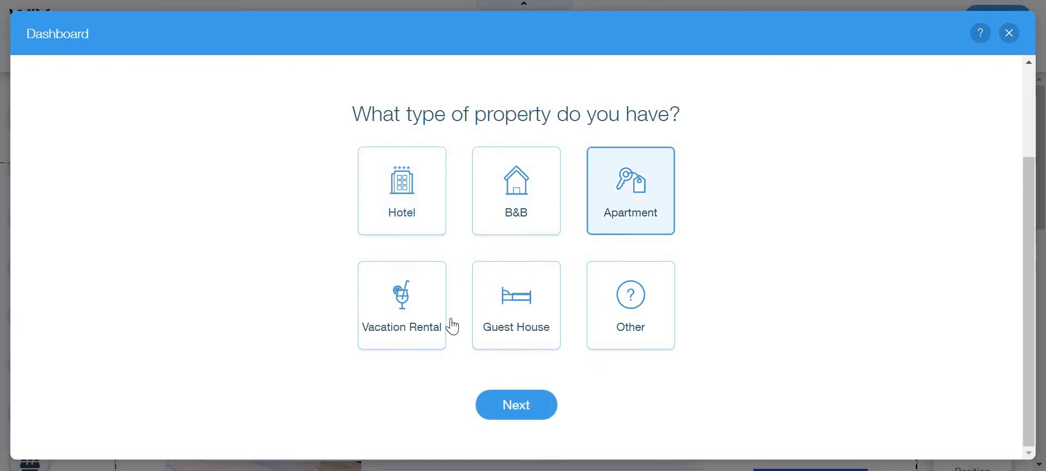
pyautogui.click(443, 327)
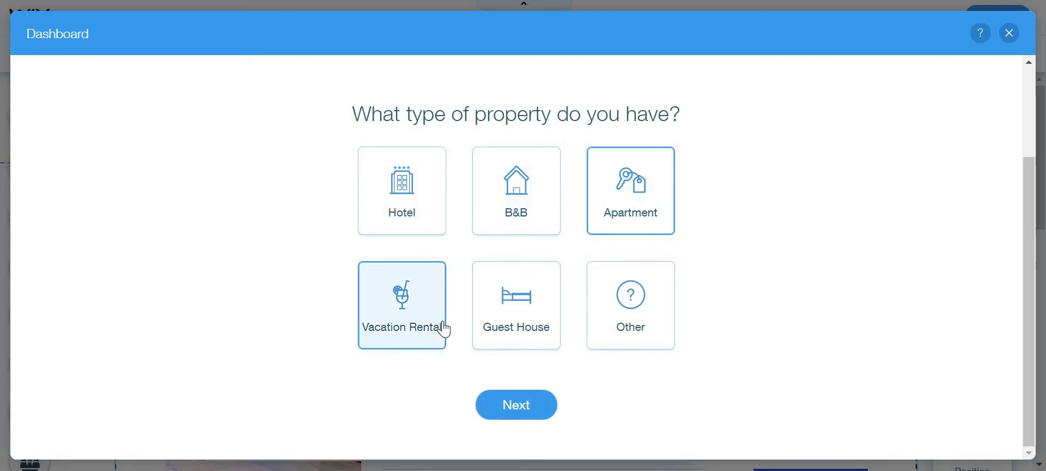
pyautogui.click(550, 334)
pyautogui.click(625, 336)
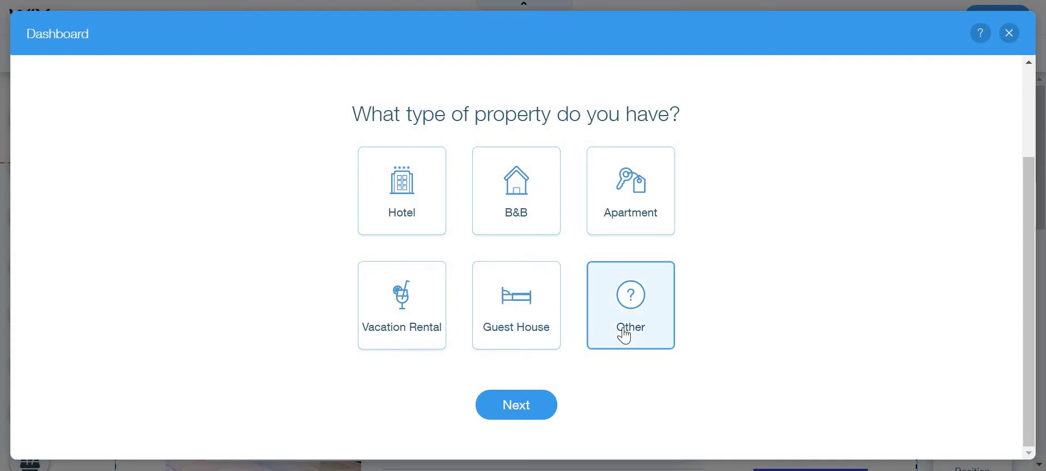
pyautogui.click(430, 205)
pyautogui.click(516, 402)
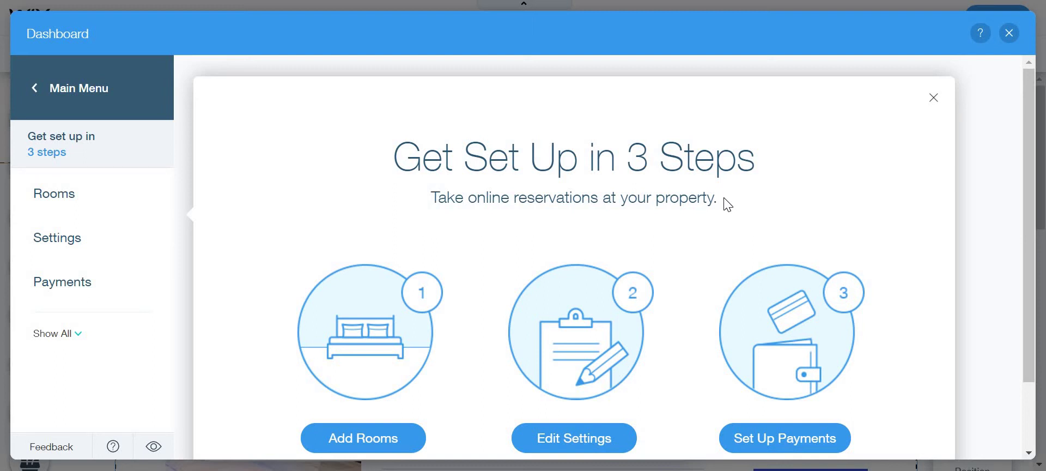
# Look through the Add Your Rooms form and cancel it without creating a room
pyautogui.scroll(-2, 713, 191)
pyautogui.scroll(2, 703, 191)
pyautogui.scroll(-2, 626, 261)
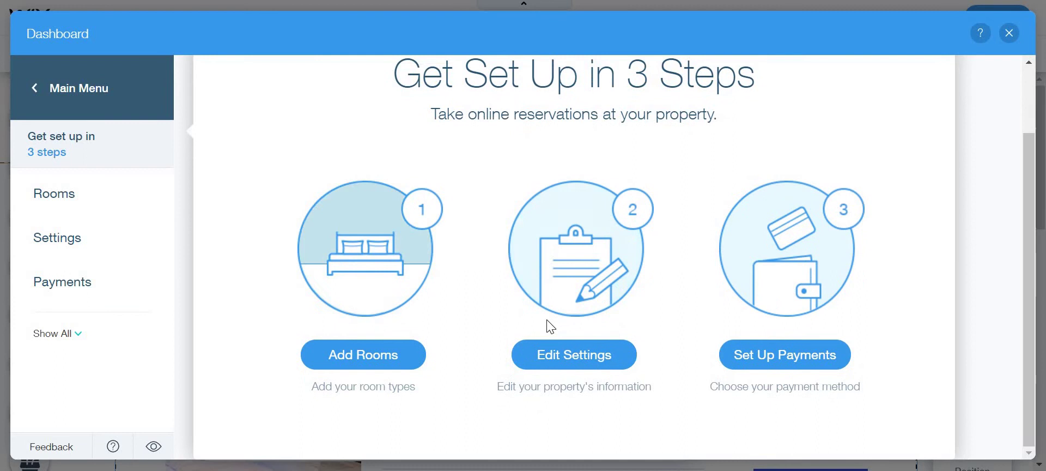
pyautogui.click(375, 355)
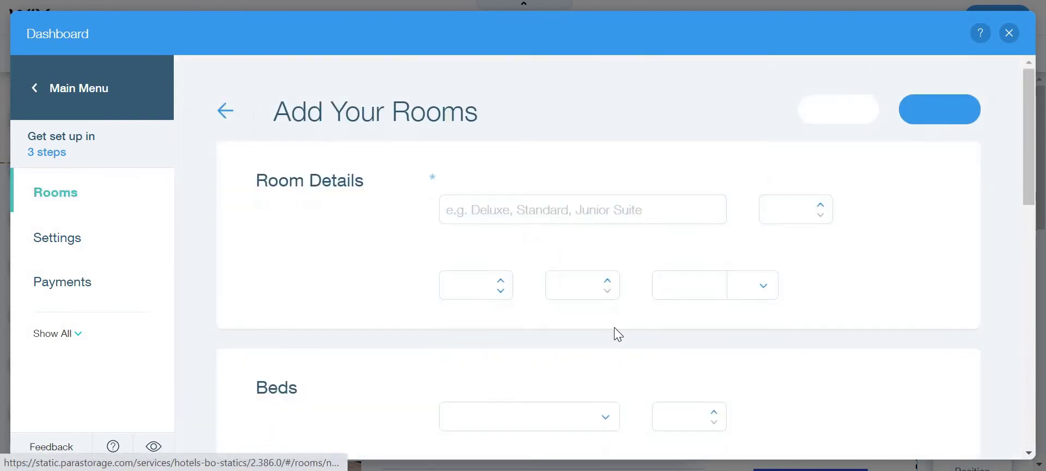
pyautogui.scroll(-3, 615, 329)
pyautogui.scroll(2, 616, 334)
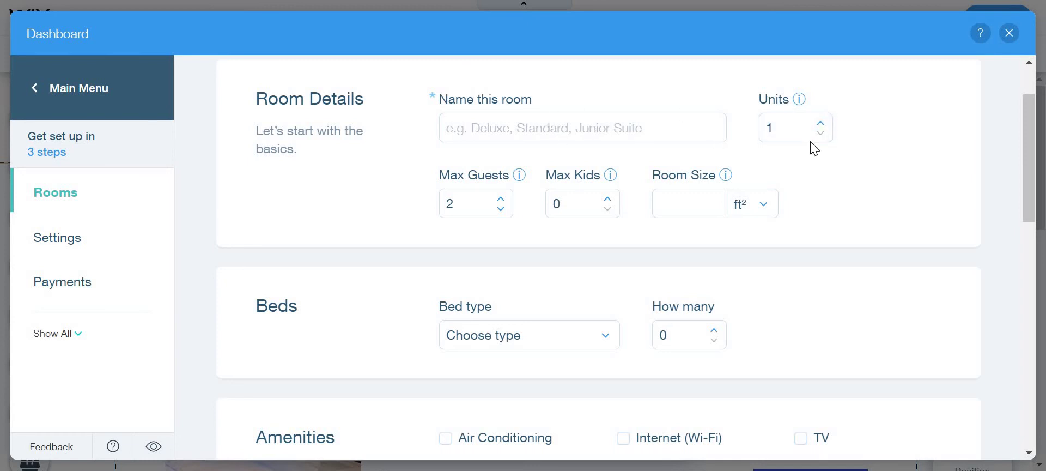
pyautogui.scroll(-3, 805, 217)
pyautogui.scroll(3, 805, 218)
pyautogui.scroll(1, 843, 205)
pyautogui.scroll(-2, 822, 243)
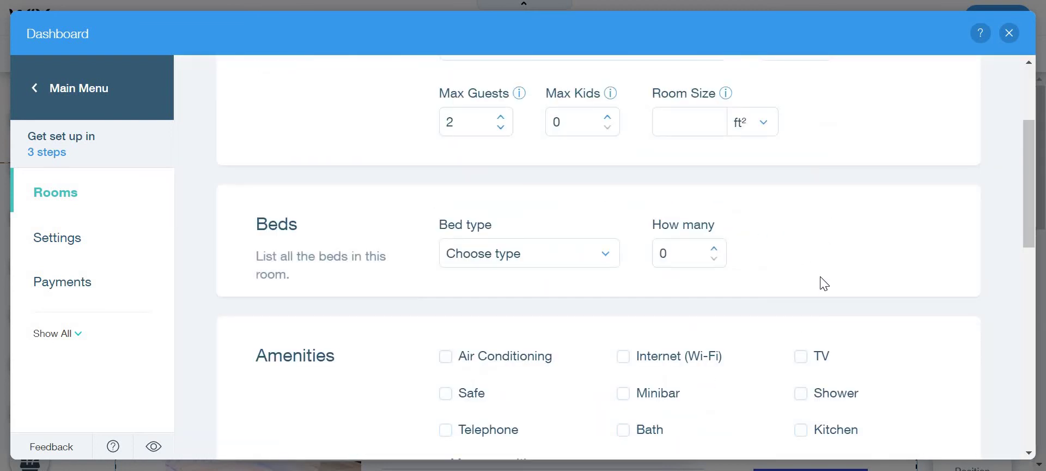
pyautogui.scroll(-2, 820, 281)
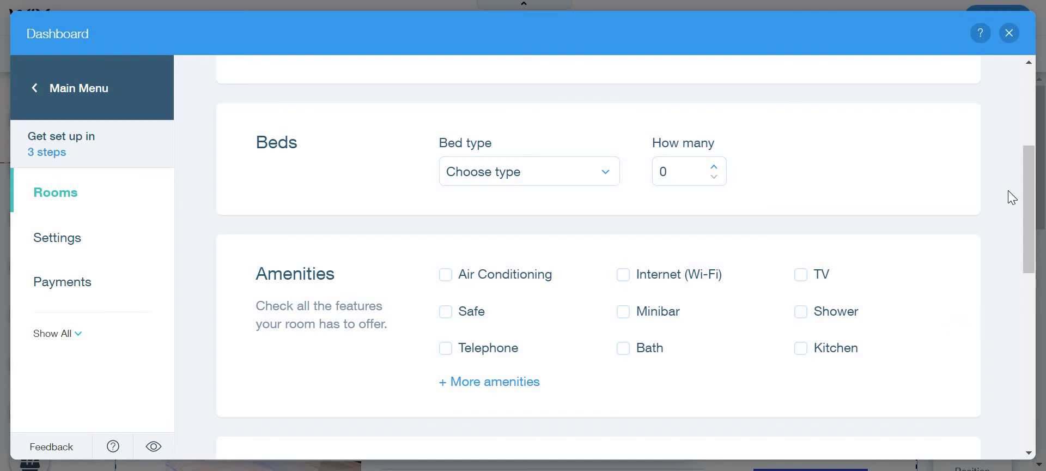
pyautogui.scroll(-2, 968, 347)
pyautogui.scroll(-3, 969, 348)
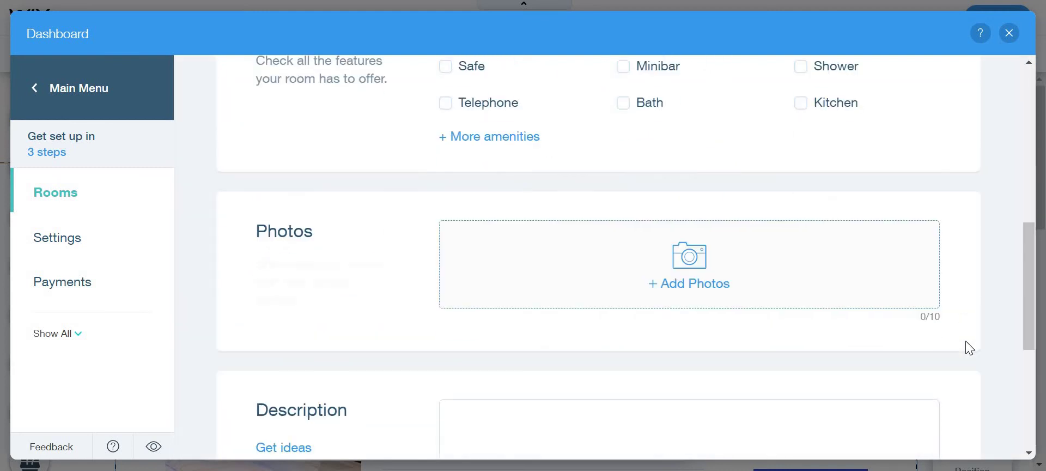
pyautogui.scroll(-5, 963, 385)
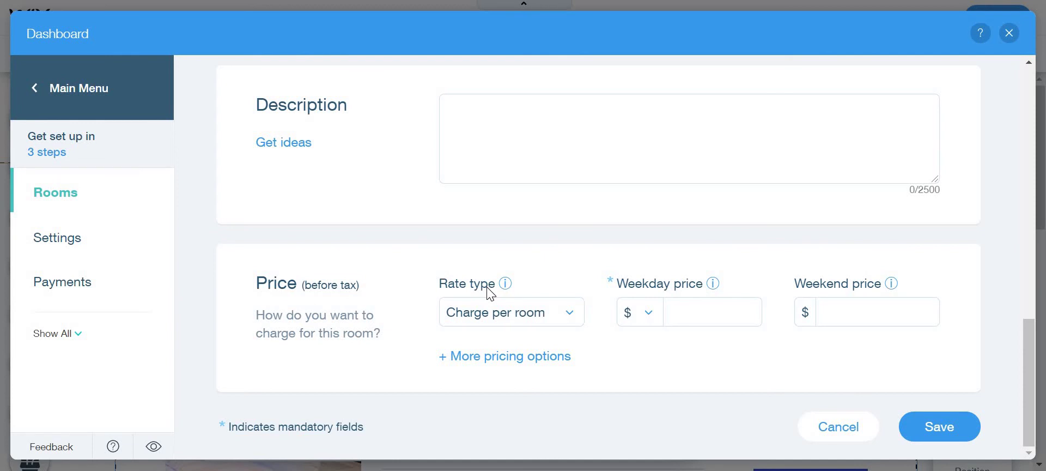
pyautogui.click(845, 430)
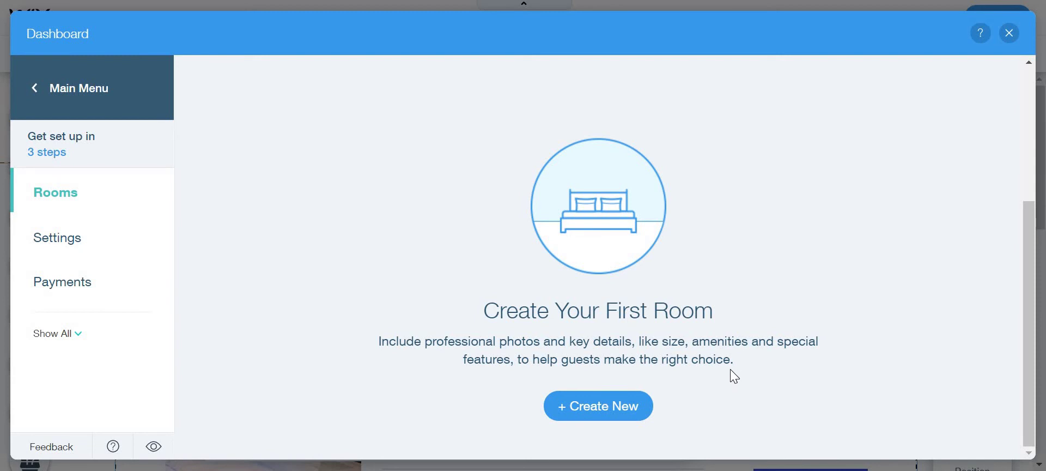
# Review the Wix Hotels General Settings: Property Type Hotel, America/New_York time zone
pyautogui.click(51, 247)
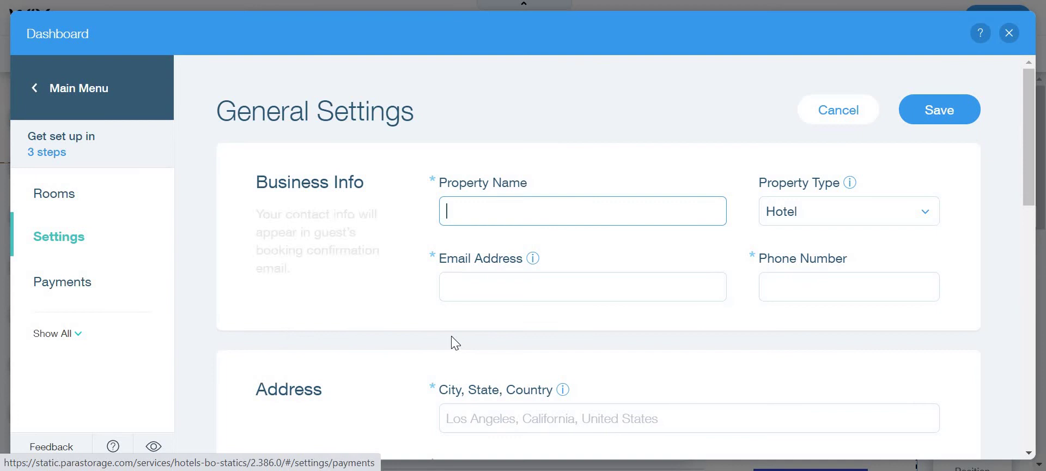
pyautogui.scroll(-3, 360, 275)
pyautogui.scroll(-5, 360, 275)
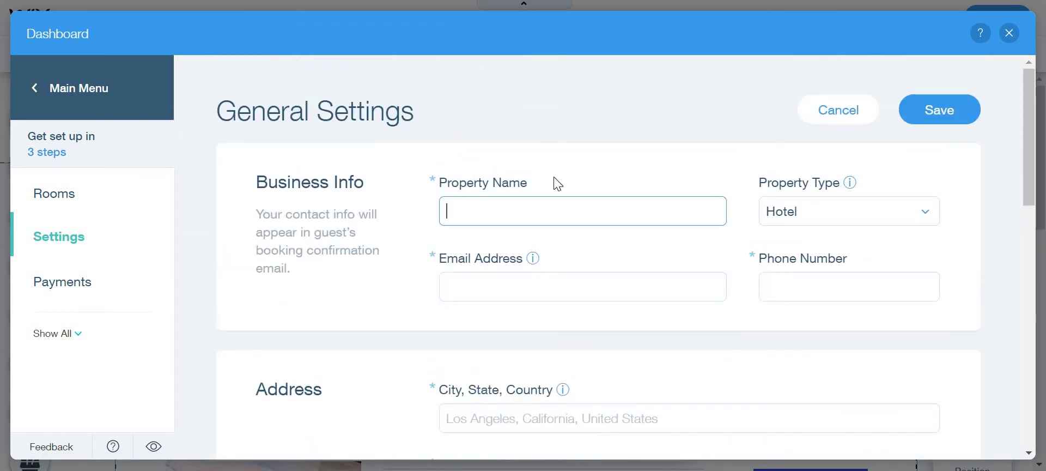
pyautogui.click(547, 192)
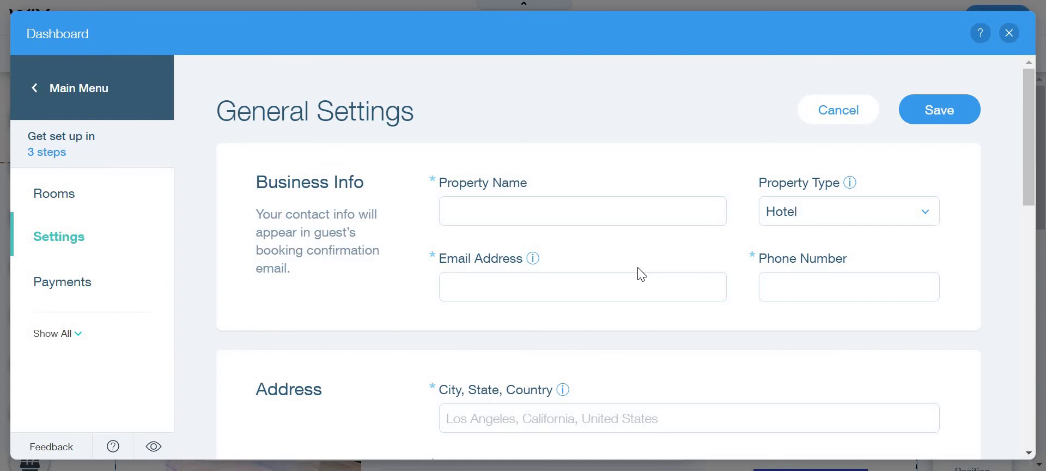
pyautogui.scroll(-3, 808, 362)
pyautogui.scroll(-2, 659, 307)
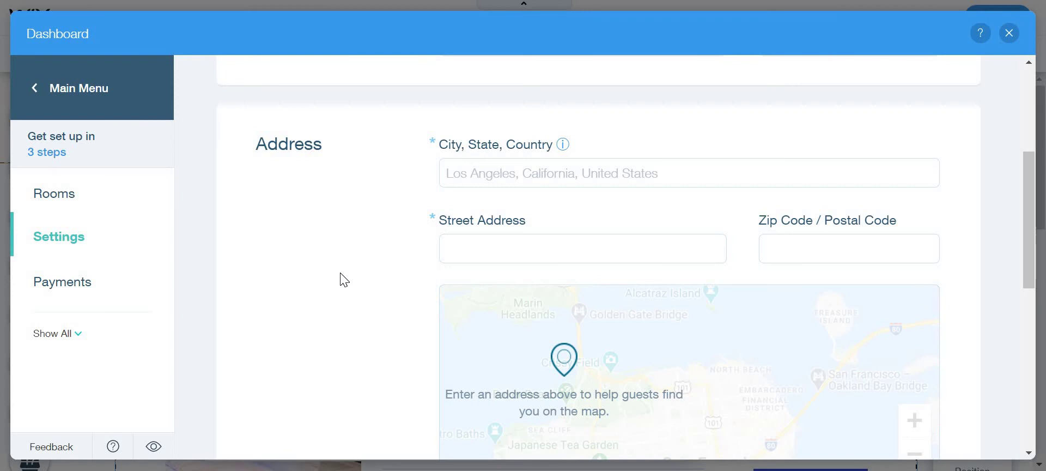
pyautogui.scroll(-3, 502, 182)
pyautogui.scroll(1, 507, 218)
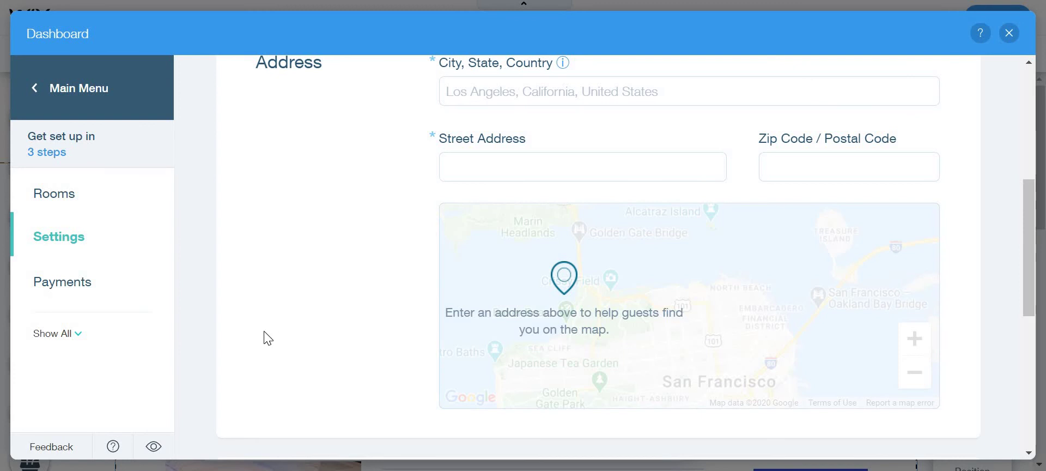
pyautogui.scroll(-1, 267, 338)
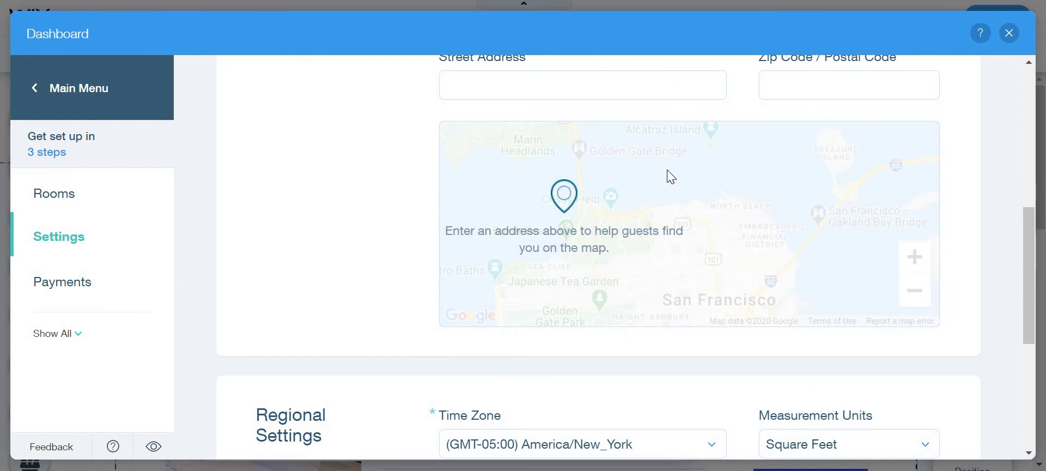
# Try options in the remaining stay settings, then cancel without saving
pyautogui.moveTo(697, 301); pyautogui.dragTo(761, 309)
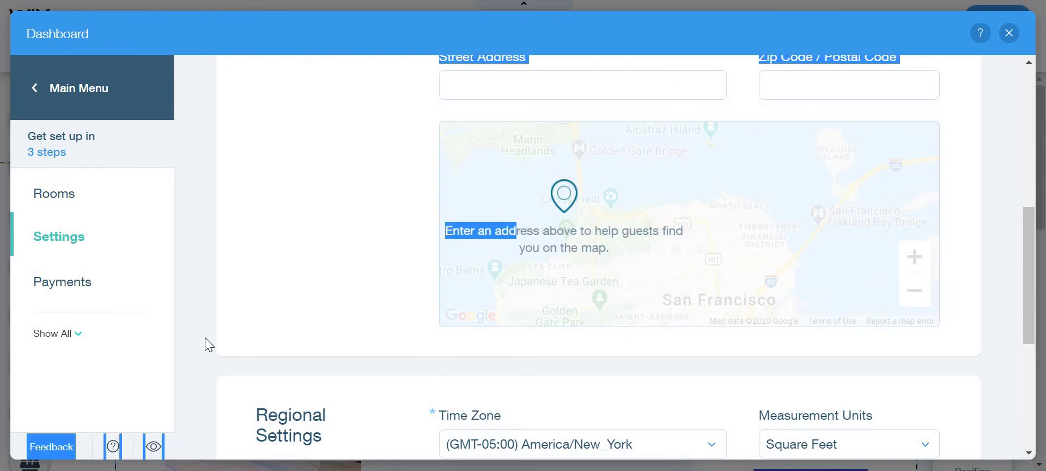
pyautogui.keyDown('shift'); pyautogui.click(362, 269); pyautogui.keyUp('shift')
pyautogui.click(385, 262)
pyautogui.scroll(-1, 479, 308)
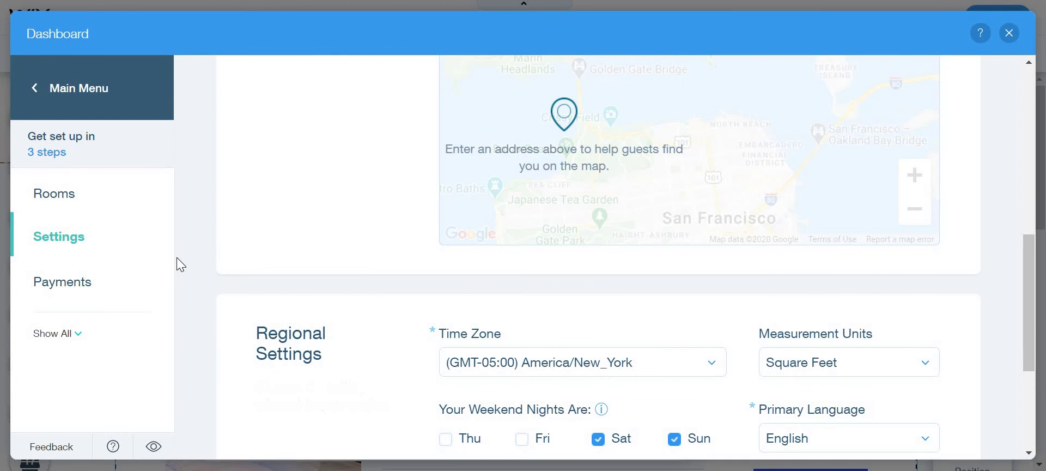
pyautogui.scroll(-1, 418, 297)
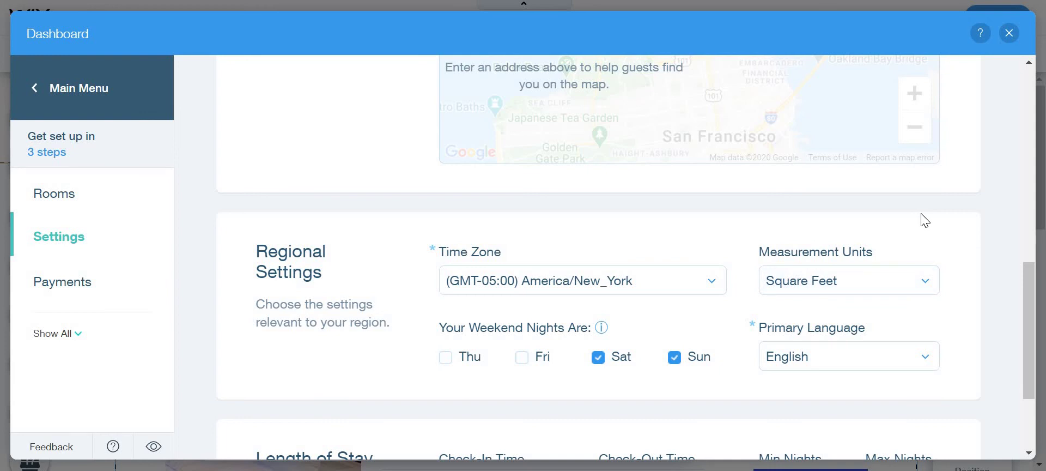
pyautogui.scroll(-3, 905, 223)
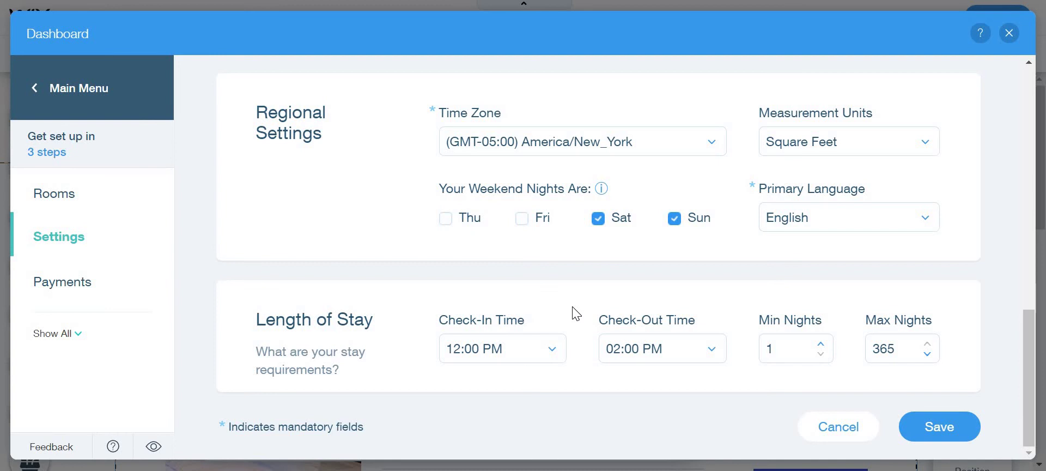
pyautogui.click(832, 427)
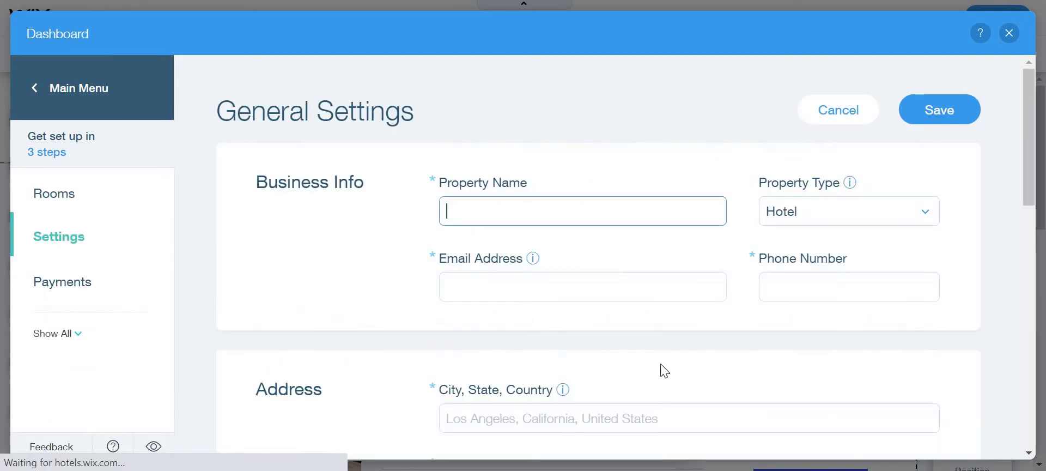
pyautogui.click(71, 284)
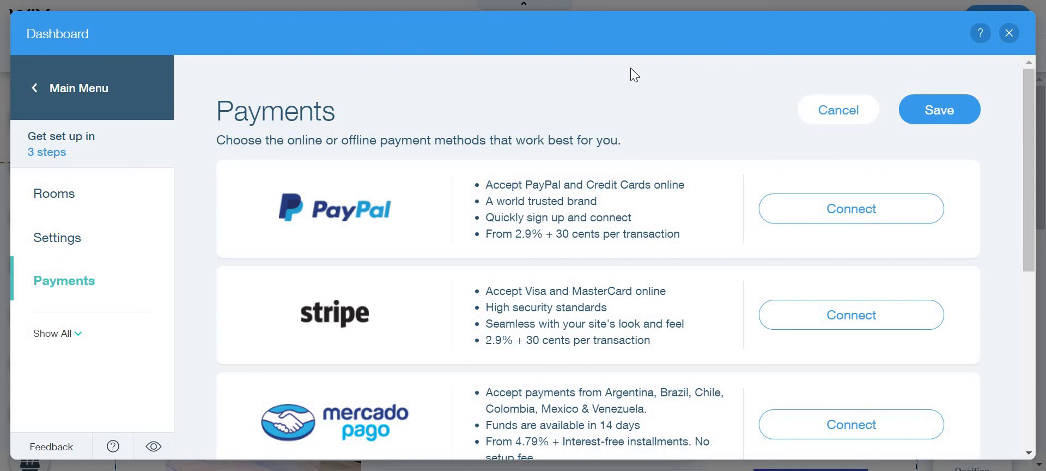
pyautogui.scroll(-5, 672, 196)
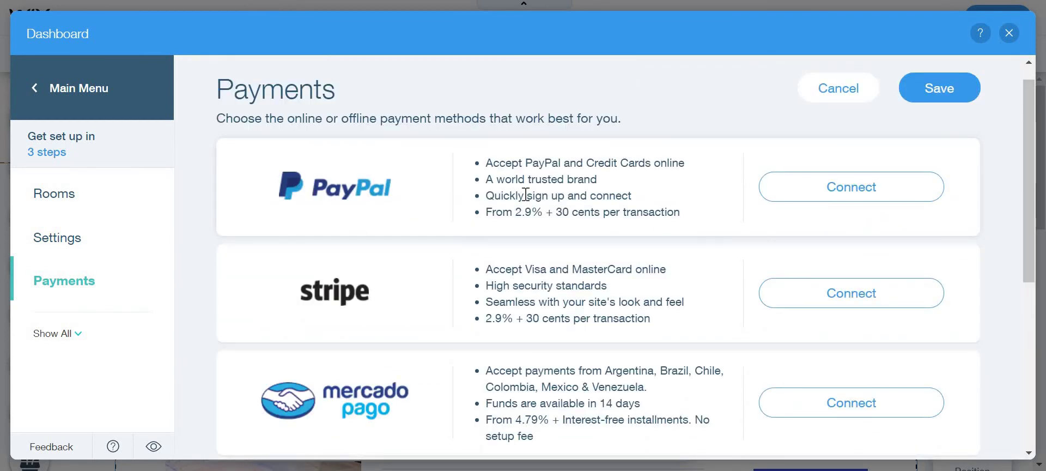
pyautogui.scroll(-2, 584, 174)
pyautogui.scroll(-5, 555, 183)
pyautogui.scroll(-2, 512, 152)
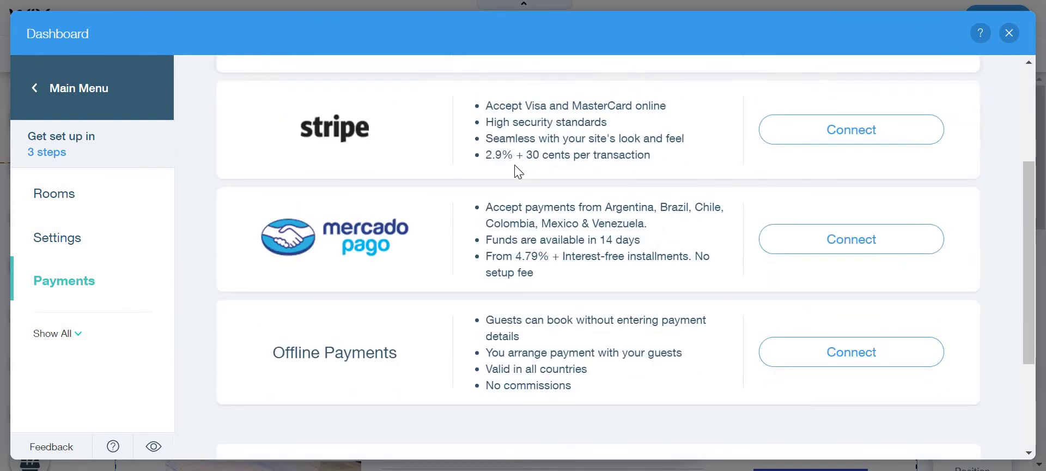
pyautogui.scroll(-3, 452, 387)
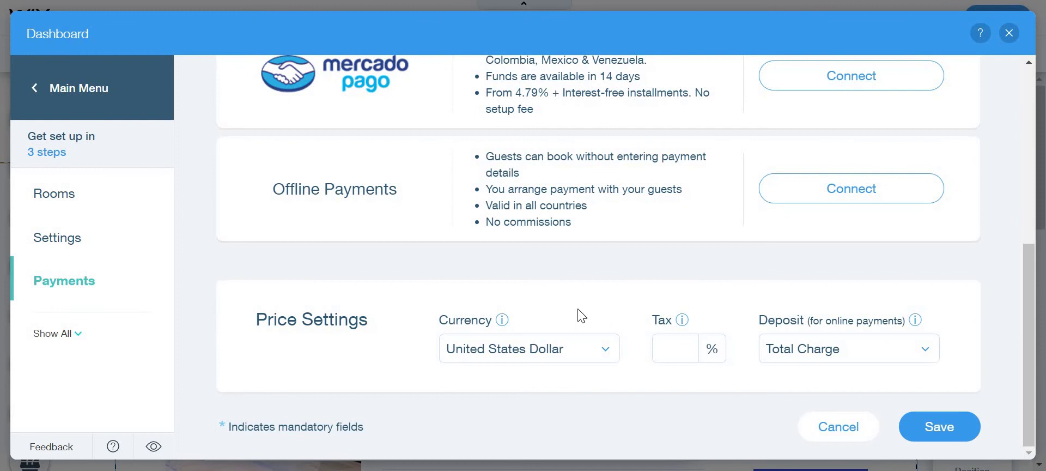
pyautogui.scroll(8, 585, 303)
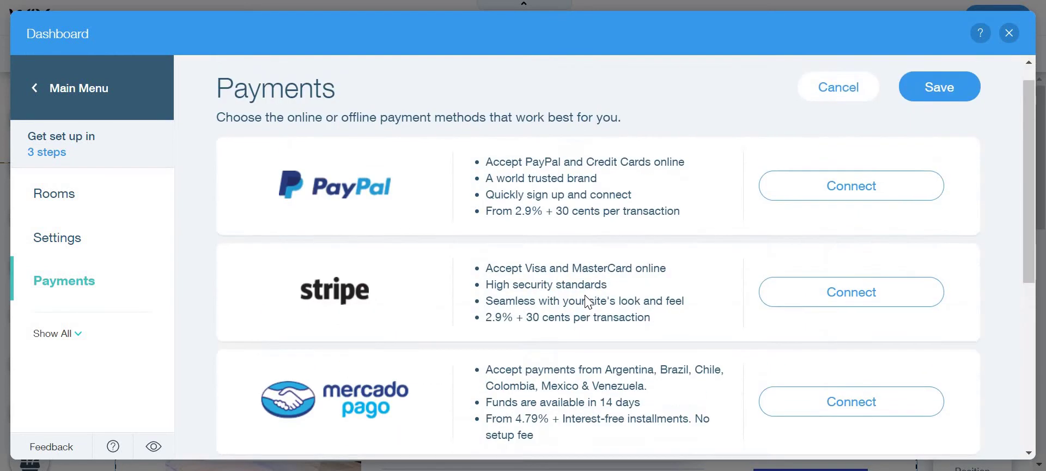
pyautogui.scroll(-8, 588, 299)
pyautogui.scroll(6, 584, 299)
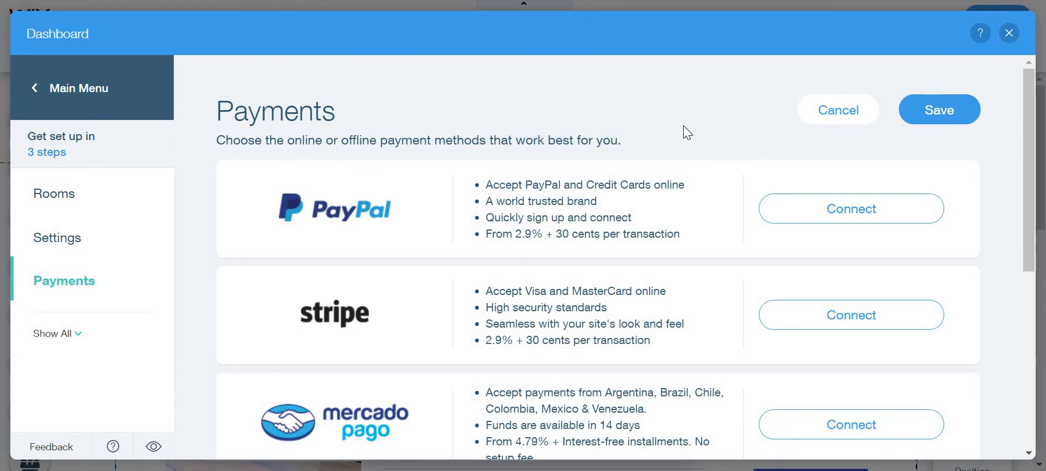
pyautogui.scroll(-2, 676, 196)
pyautogui.scroll(-2, 686, 207)
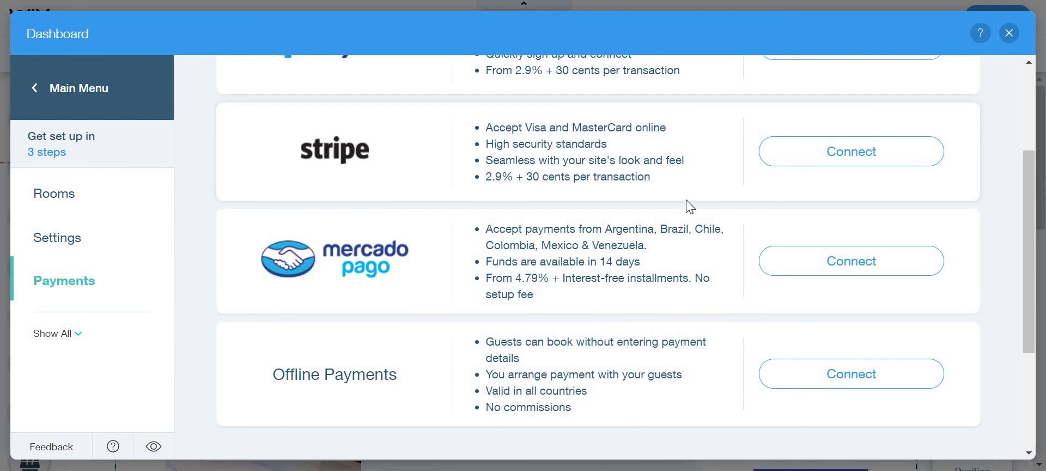
pyautogui.scroll(-3, 670, 213)
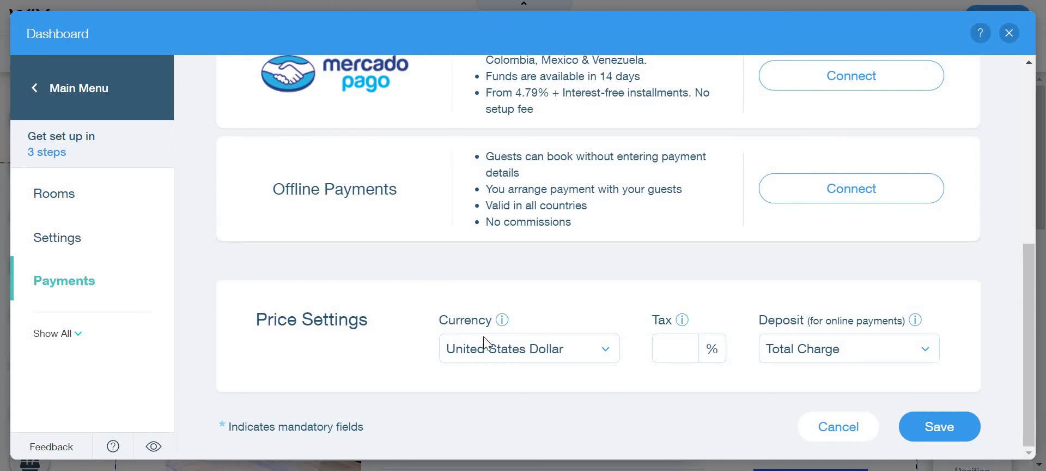
pyautogui.click(582, 342)
pyautogui.scroll(10, 514, 80)
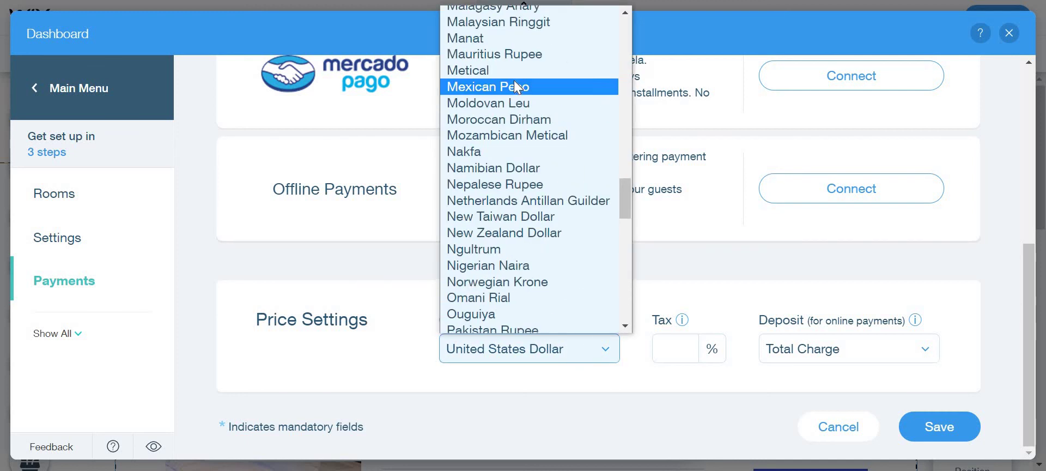
pyautogui.scroll(-15, 502, 81)
pyautogui.scroll(20, 463, 179)
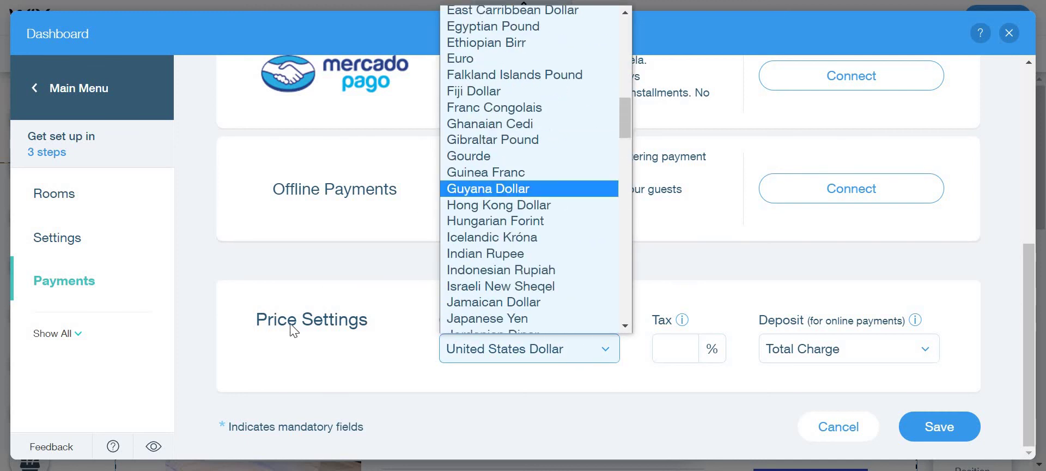
pyautogui.scroll(4, 292, 329)
pyautogui.scroll(-6, 580, 354)
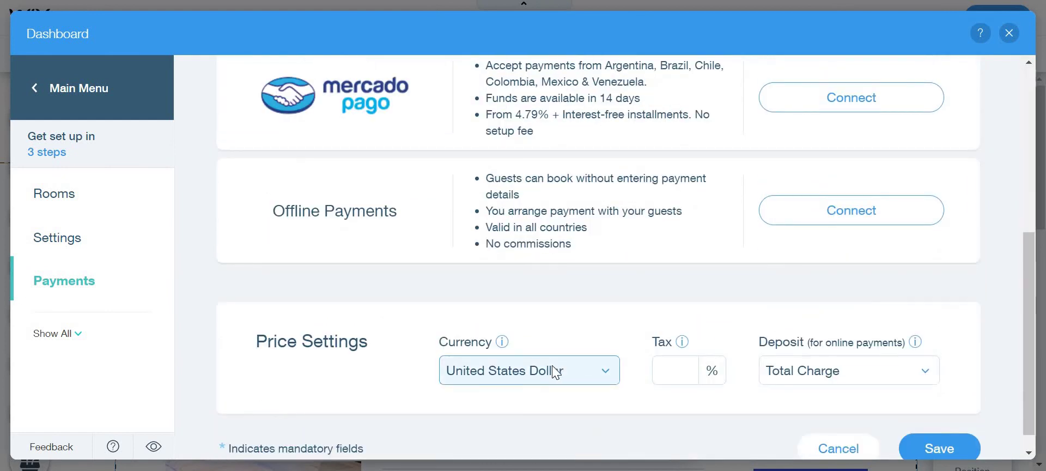
pyautogui.click(560, 366)
pyautogui.scroll(12, 515, 162)
pyautogui.scroll(20, 515, 162)
pyautogui.click(516, 170)
pyautogui.scroll(4, 515, 207)
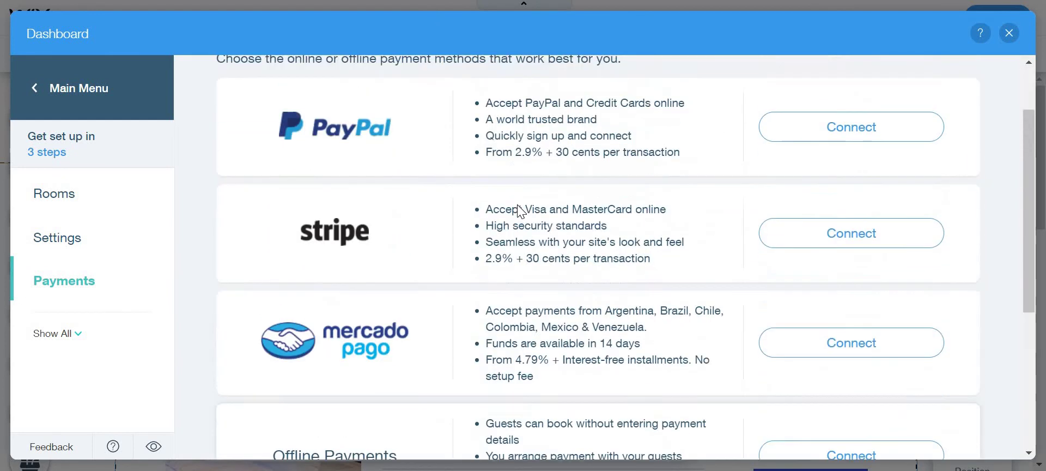
pyautogui.scroll(-4, 515, 207)
pyautogui.scroll(1, 553, 214)
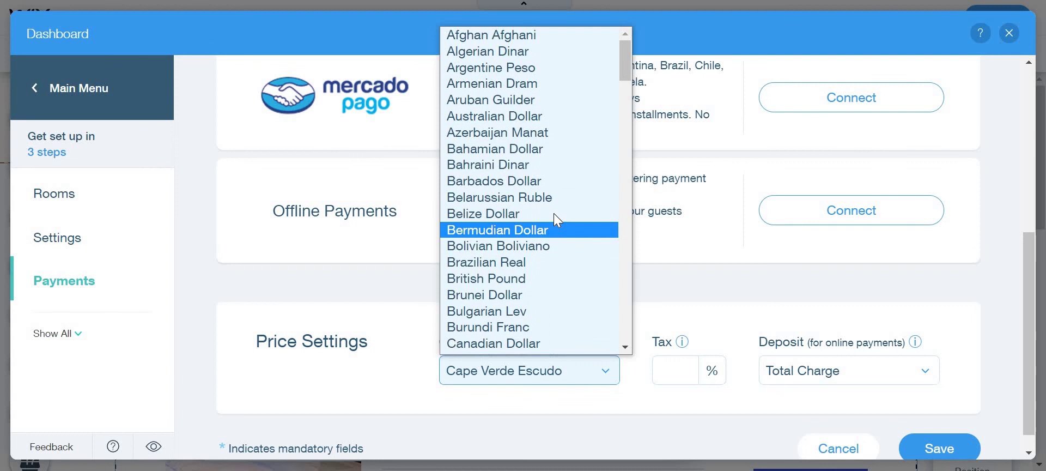
pyautogui.scroll(-16, 554, 214)
pyautogui.scroll(-20, 554, 214)
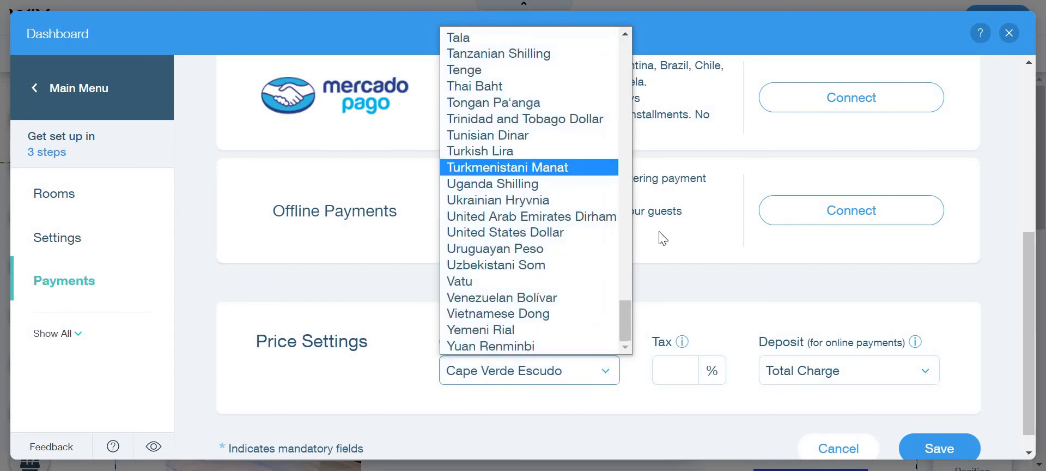
pyautogui.click(602, 232)
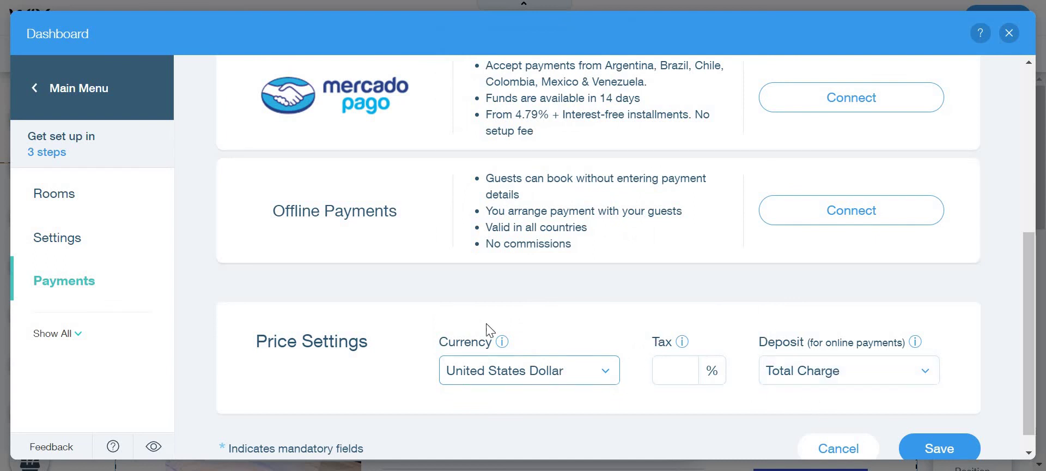
pyautogui.scroll(-1, 278, 327)
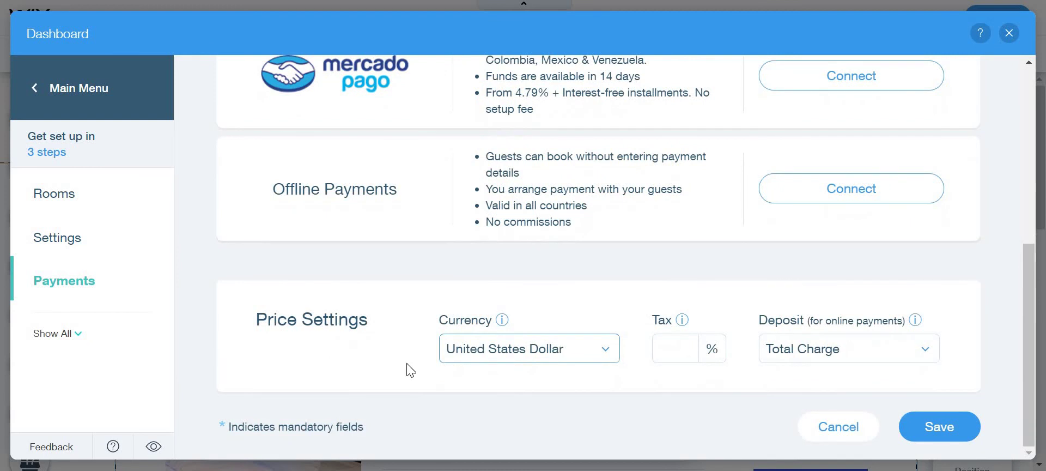
pyautogui.click(838, 433)
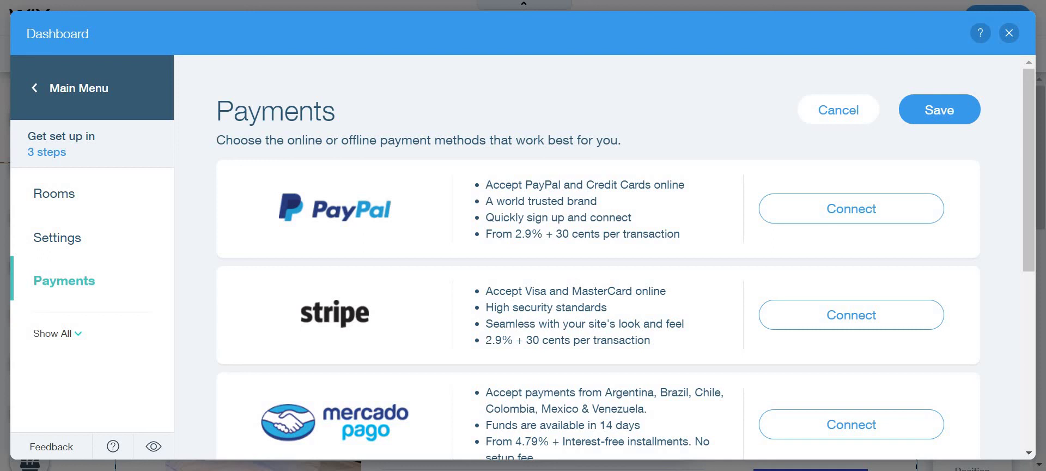
# Close the Wix Hotels dashboard and return to the editor
pyautogui.click(948, 468)
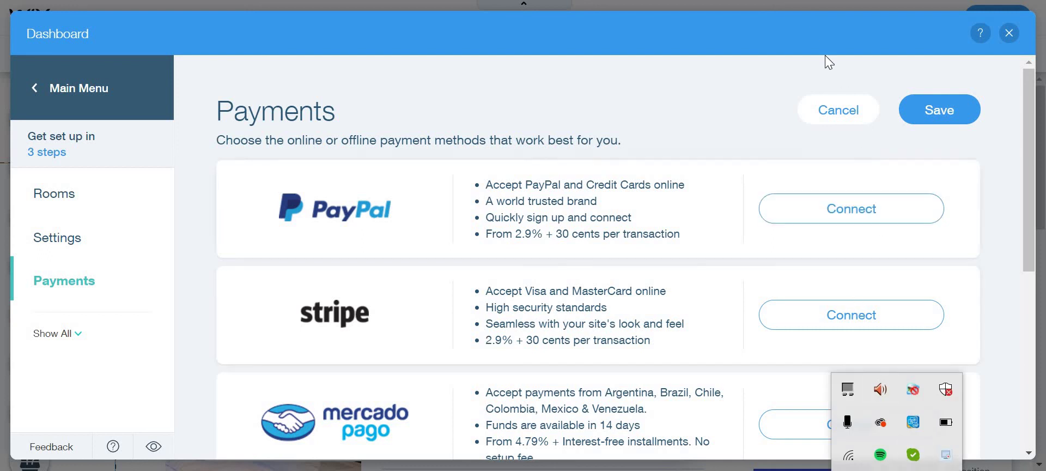
pyautogui.click(737, 88)
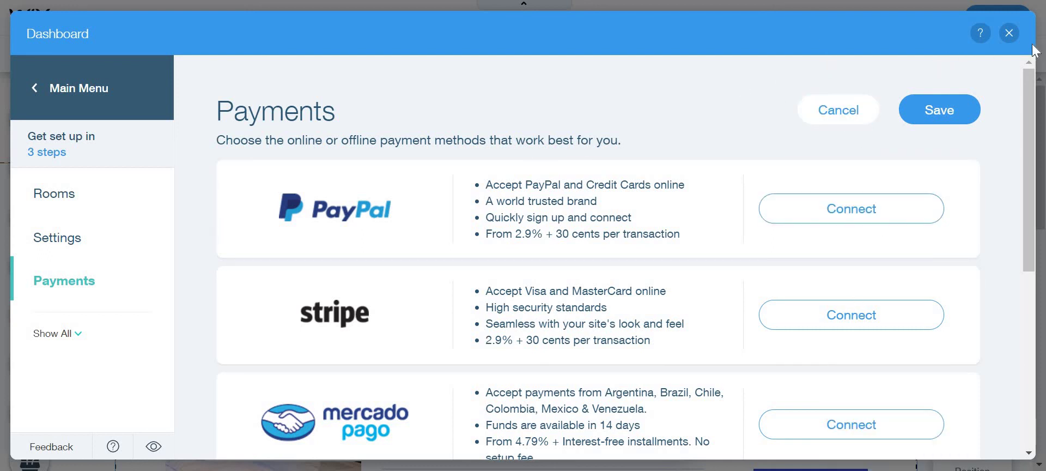
pyautogui.click(1009, 33)
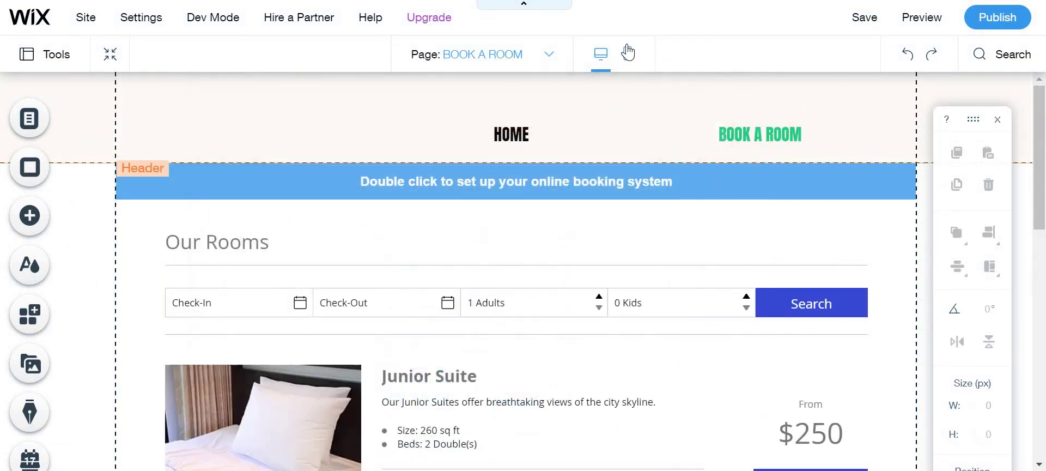
# Switch to the mobile layout, skip its intro, and preview the BOOK A ROOM page
pyautogui.click(629, 52)
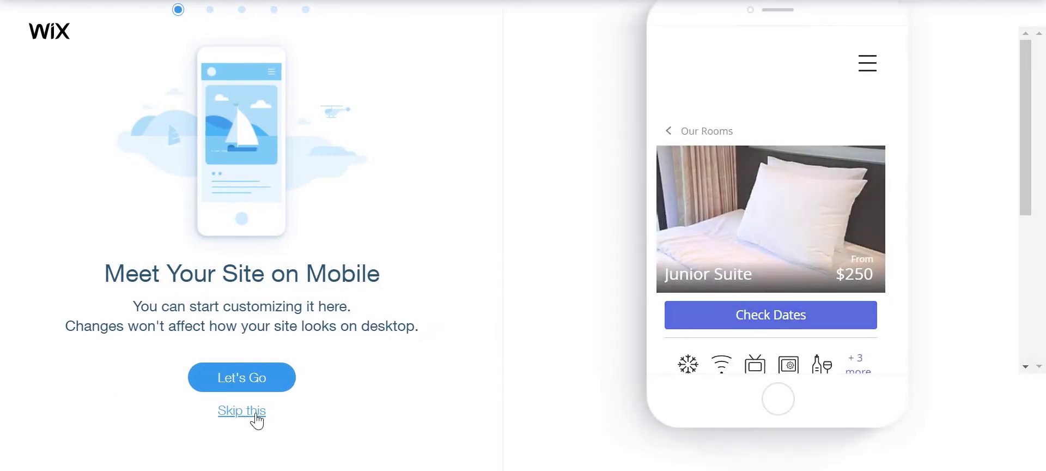
pyautogui.click(257, 419)
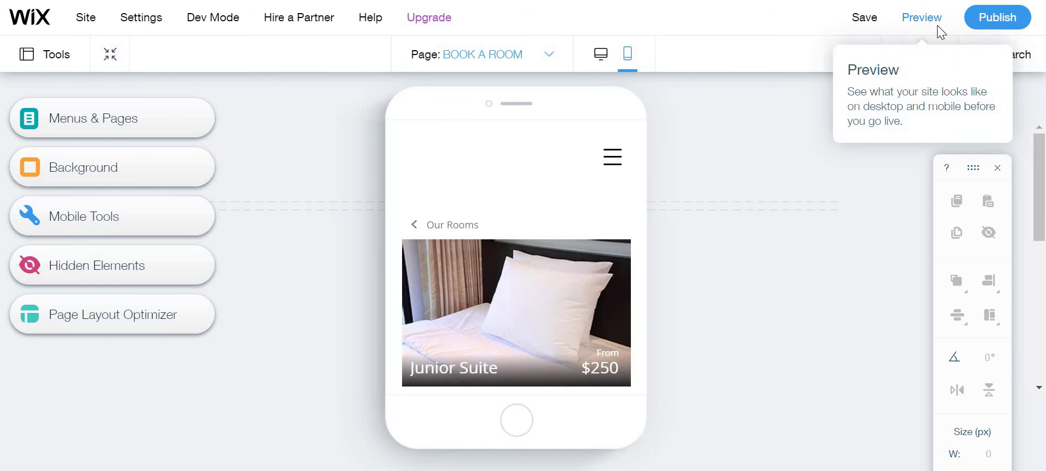
pyautogui.click(937, 24)
# In the mobile preview, go to HOME via the menu, then view the BOOK A ROOM page
pyautogui.click(612, 153)
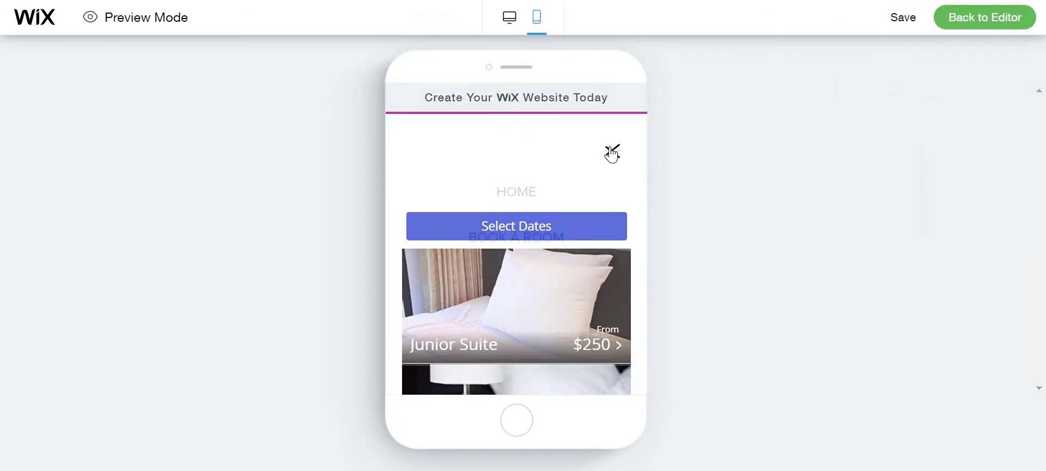
pyautogui.click(532, 219)
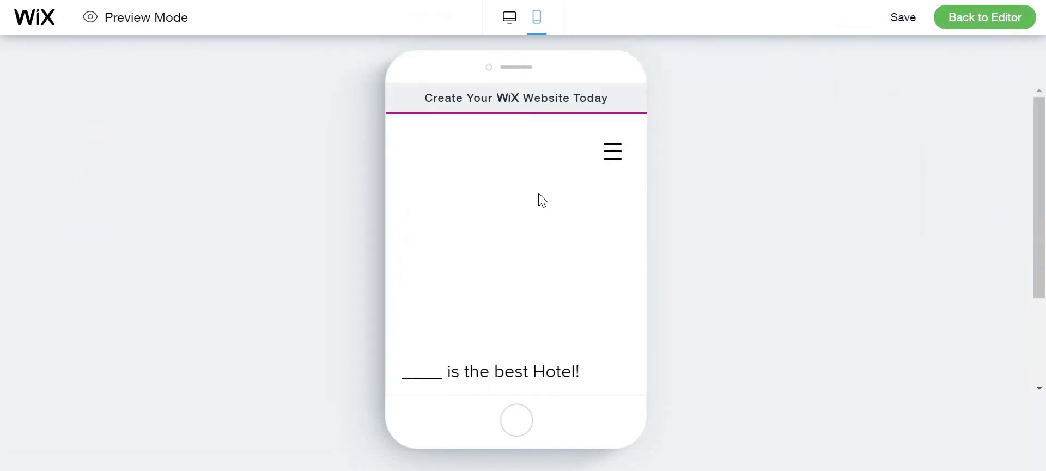
pyautogui.scroll(-3, 554, 197)
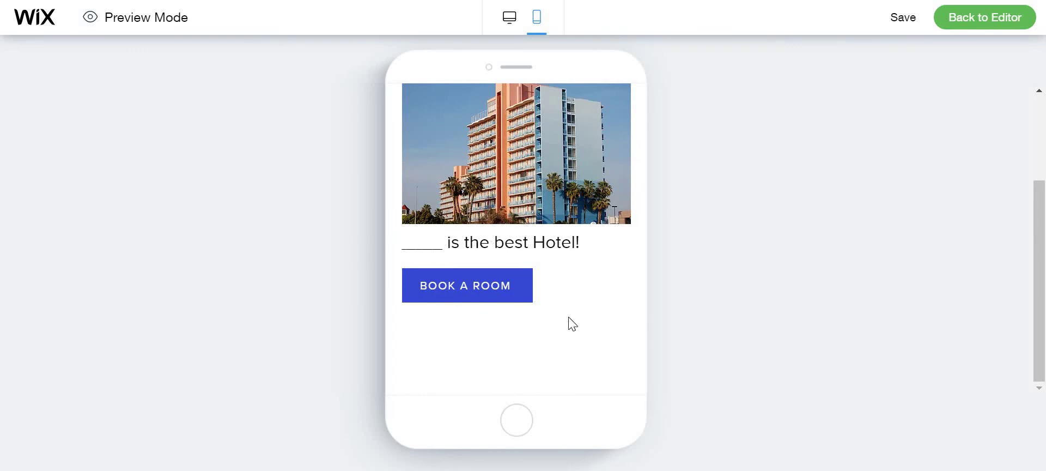
pyautogui.click(465, 293)
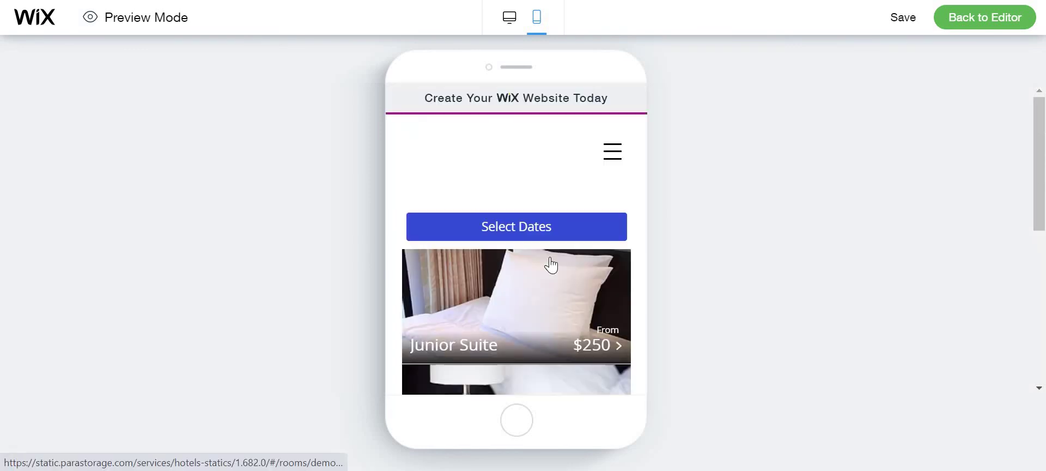
pyautogui.scroll(-5, 550, 326)
pyautogui.scroll(5, 532, 316)
# Return to the HOME page through the mobile menu and scroll through it
pyautogui.click(609, 161)
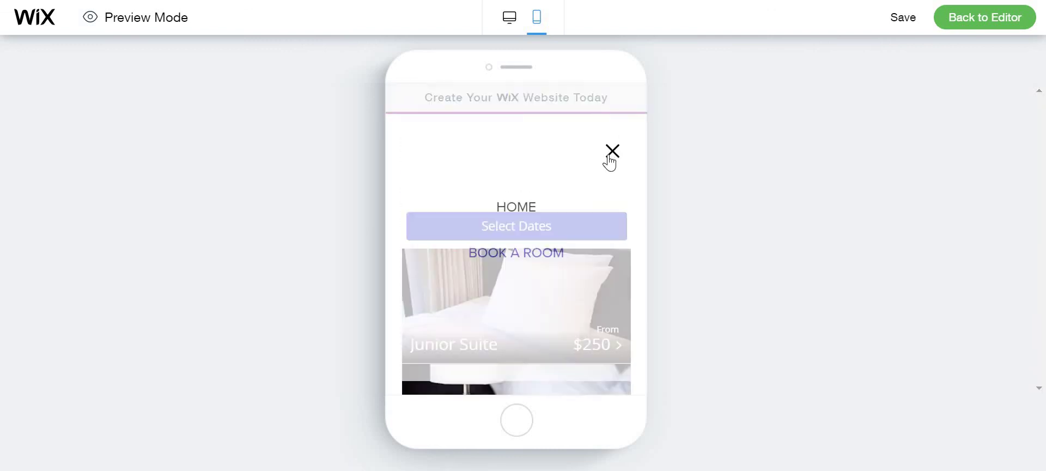
pyautogui.click(512, 225)
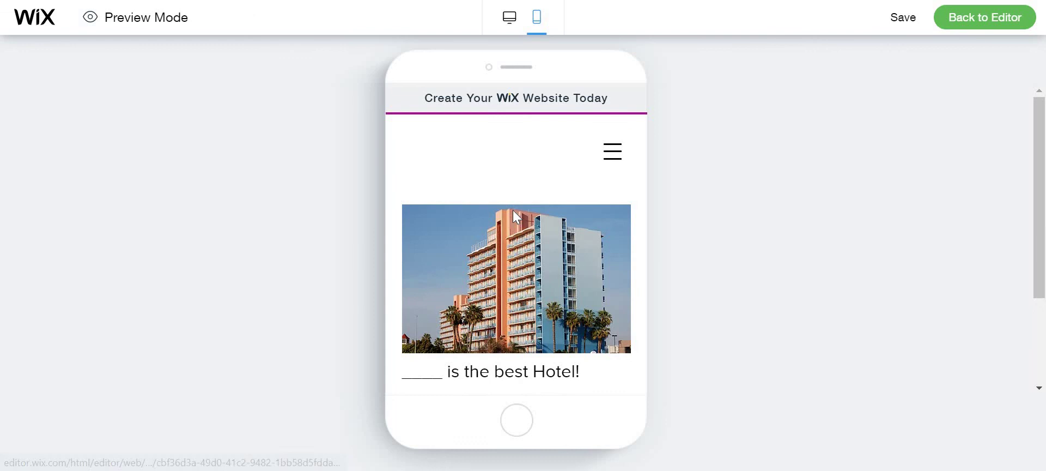
pyautogui.scroll(-2, 520, 266)
pyautogui.scroll(2, 531, 271)
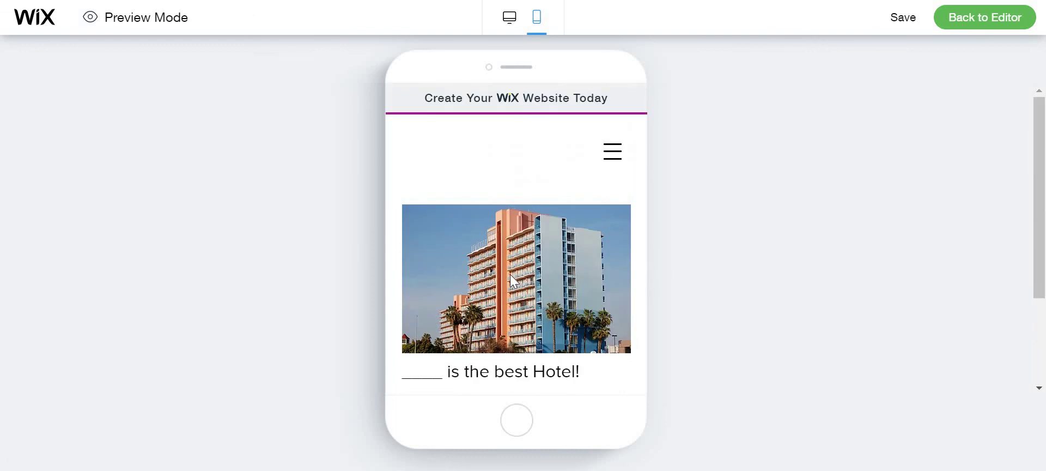